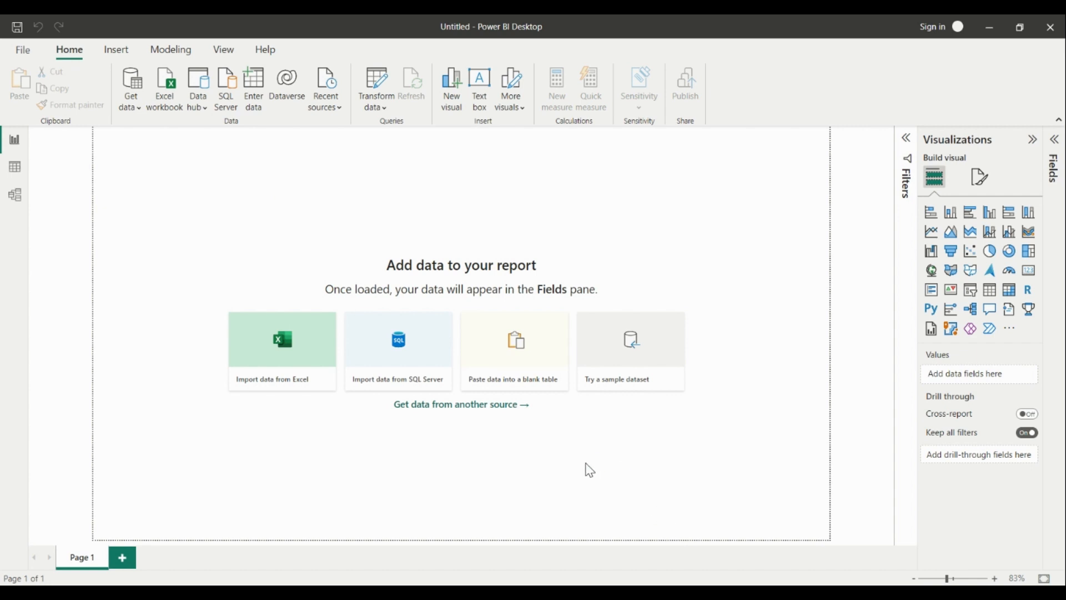
Create the measure CountFunc = COUNT(financials[Product]) in the financials table.
{"action": "left_click", "coordinate": [14, 167]}
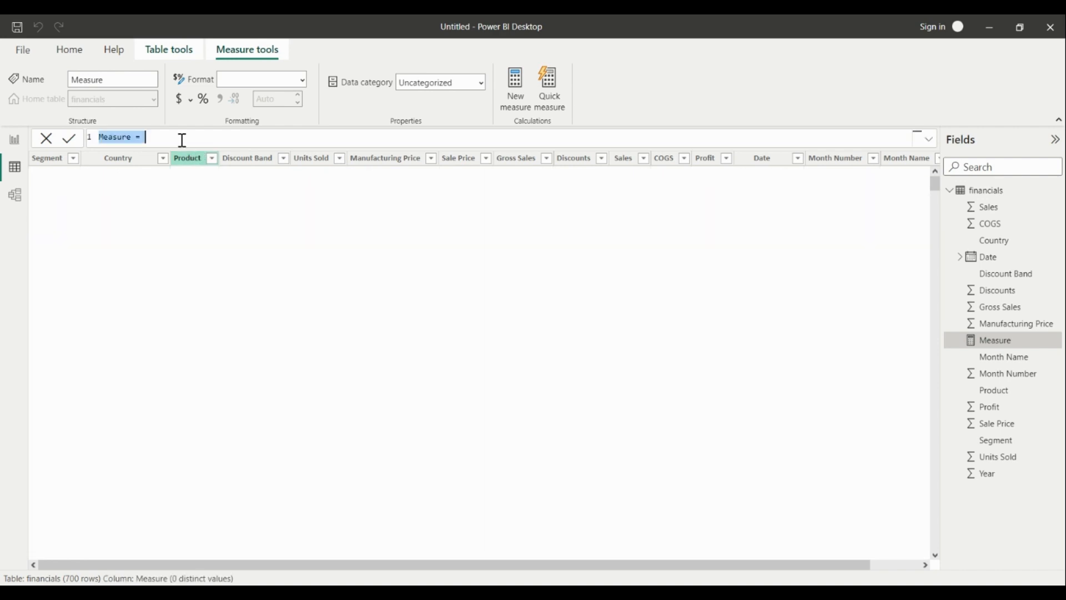
{"action": "left_click", "coordinate": [181, 140]}
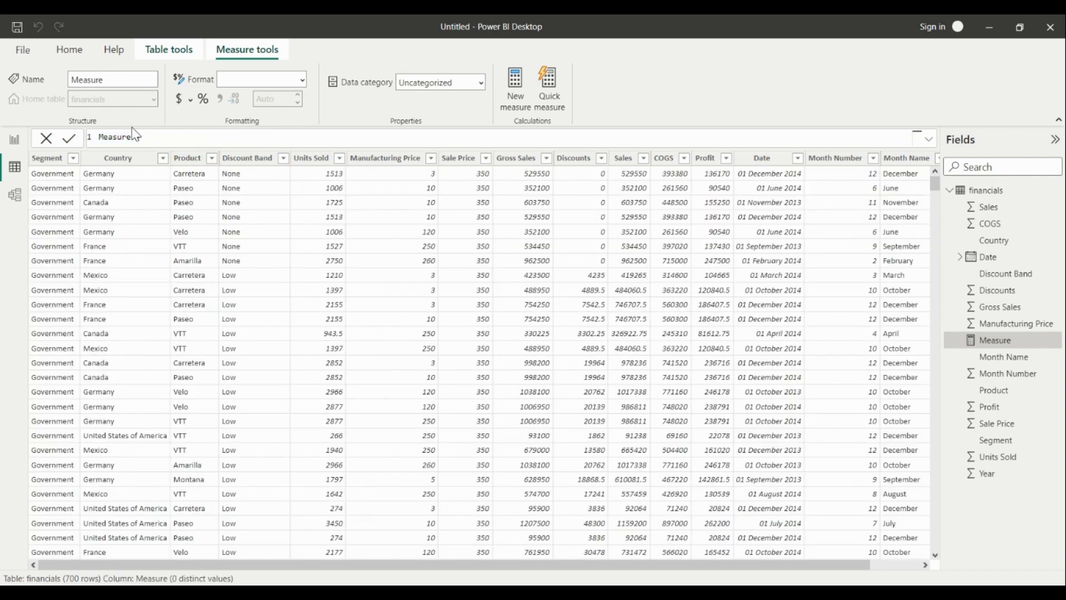
{"action": "left_click_drag", "start_coordinate": [134, 137], "coordinate": [99, 136]}
{"action": "type", "text": "CountFunc ="}
{"action": "left_click", "coordinate": [202, 141]}
{"action": "type", "text": "coun"}
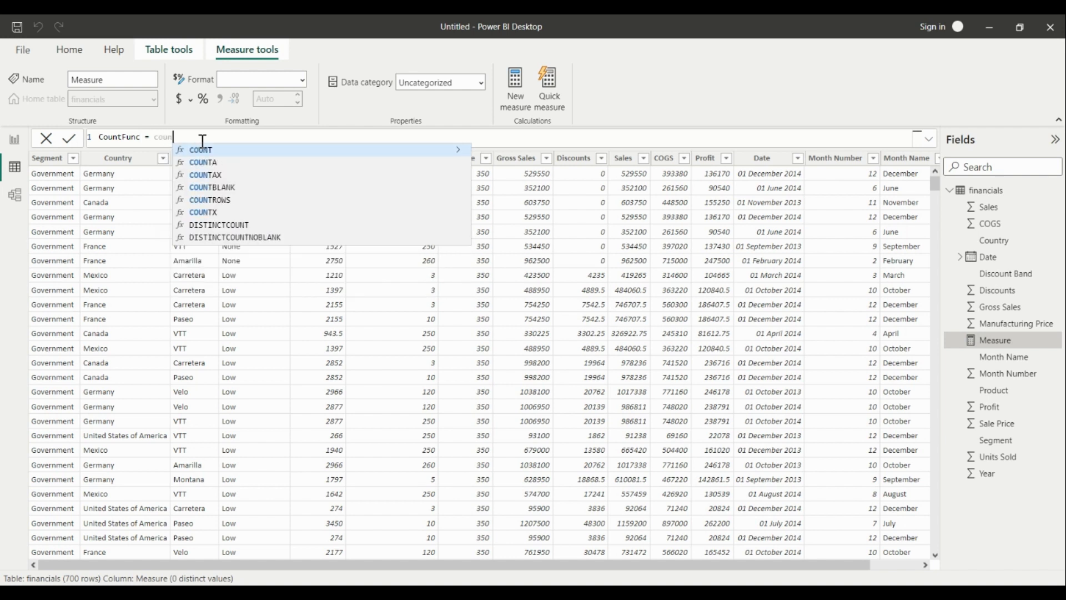
{"action": "type", "text": "t("}
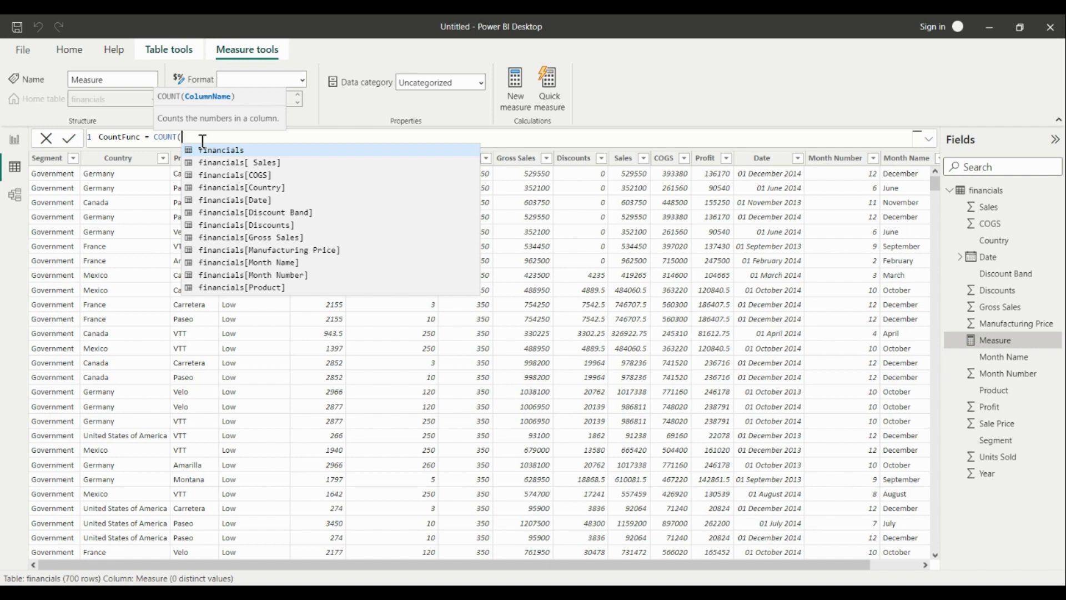
{"action": "left_click", "coordinate": [294, 287]}
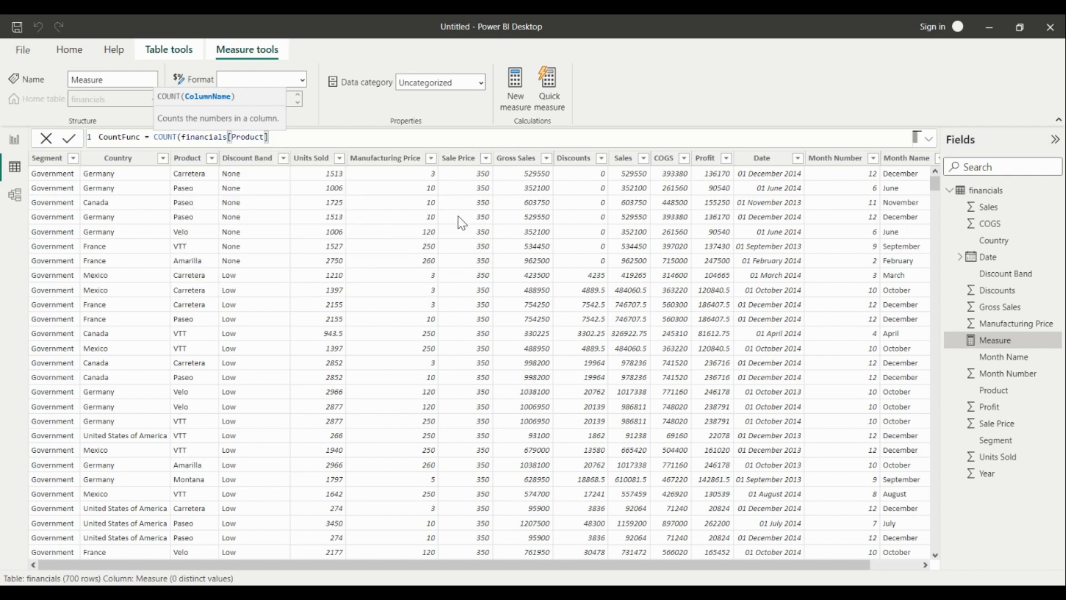
{"action": "type", "text": ")"}
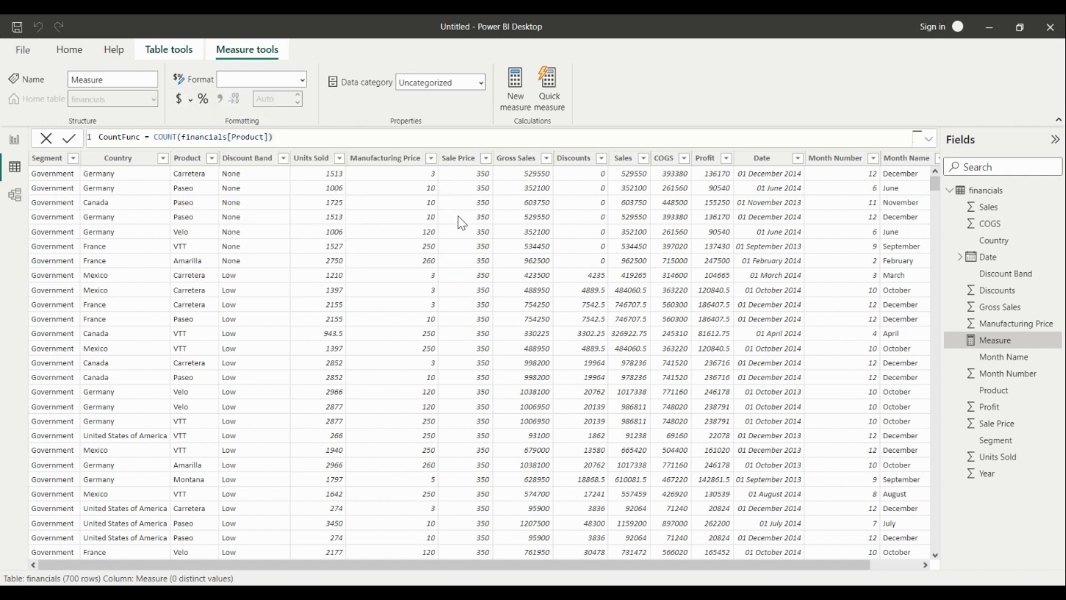
{"action": "key", "text": "Return"}
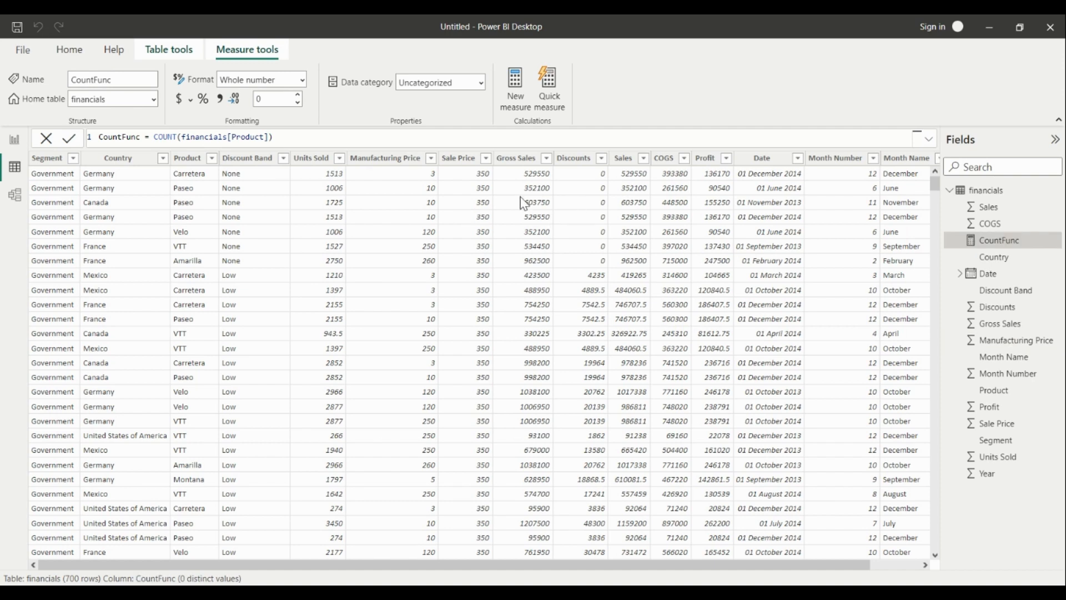
Add a card visual to the report page and show the CountFunc measure in it.
{"action": "left_click", "coordinate": [15, 144]}
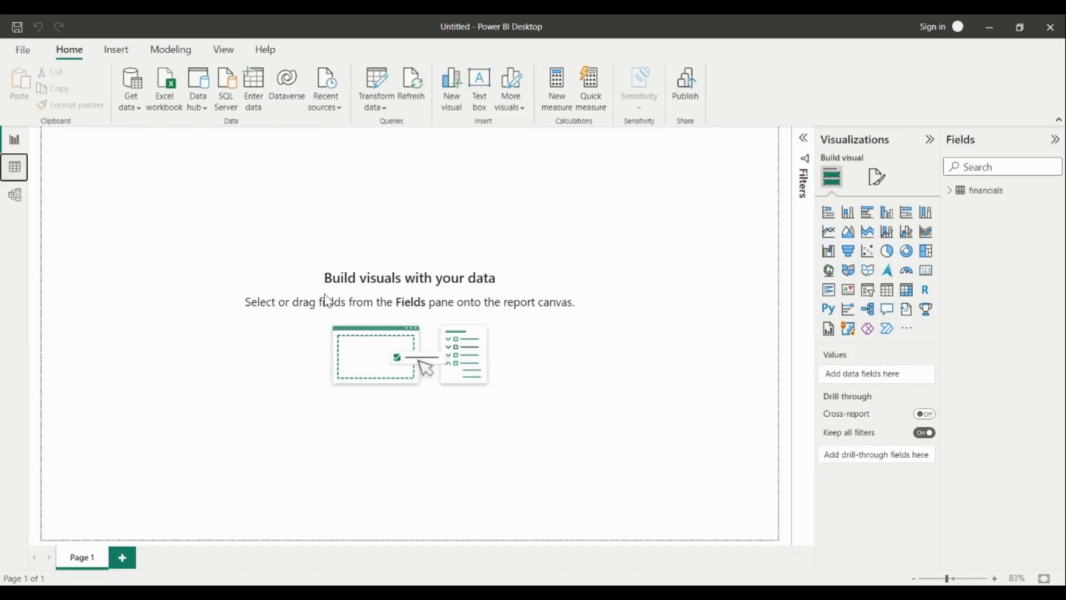
{"action": "left_click", "coordinate": [925, 271]}
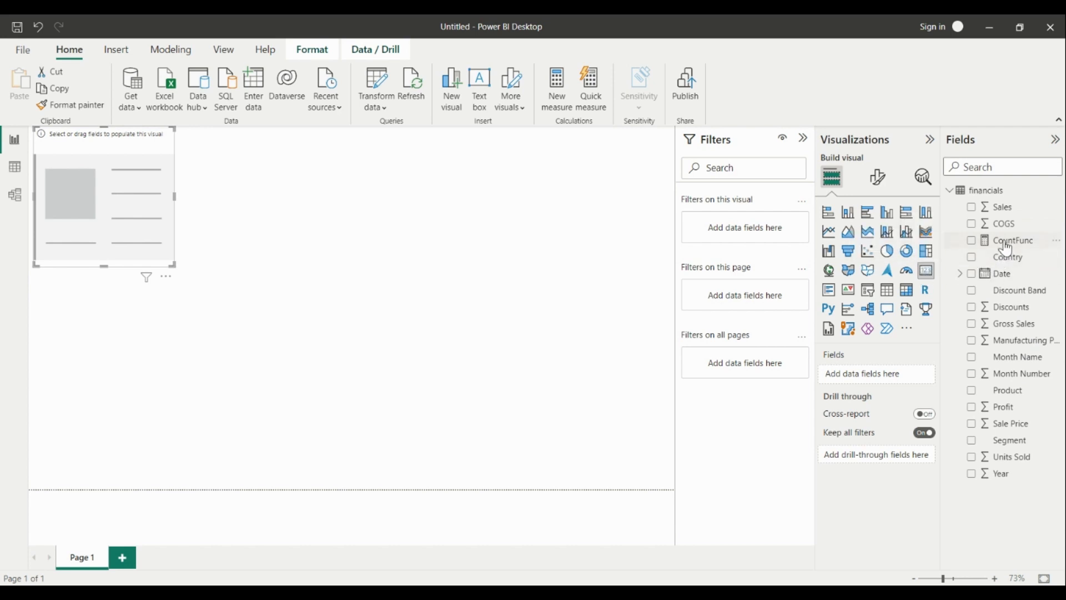
{"action": "left_click_drag", "start_coordinate": [1006, 243], "coordinate": [883, 391]}
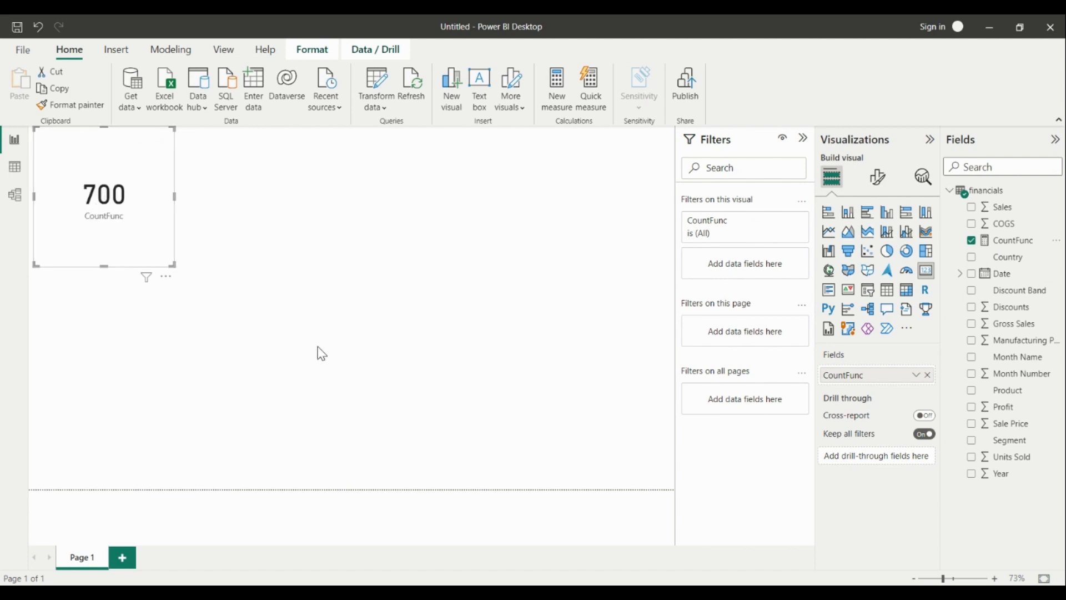
Redefine the CountFunc measure as DISTINCTCOUNT(financials[Product]).
{"action": "left_click", "coordinate": [25, 173]}
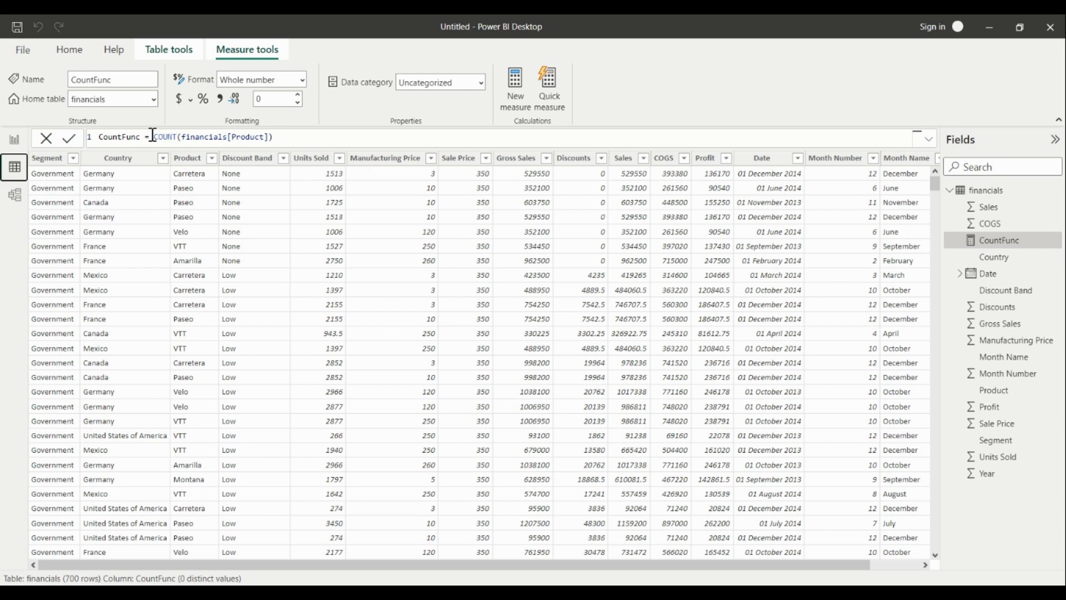
{"action": "left_click", "coordinate": [152, 136]}
{"action": "key", "text": "shift+End"}
{"action": "key", "text": "Delete"}
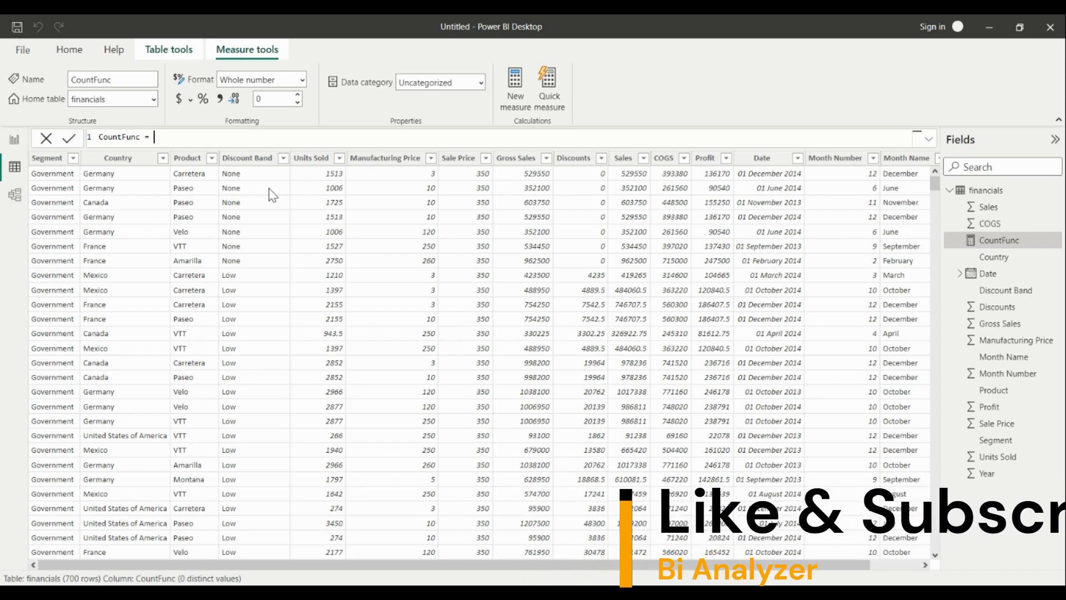
{"action": "type", "text": "dis"}
{"action": "key", "text": "Down"}
{"action": "key", "text": "Down"}
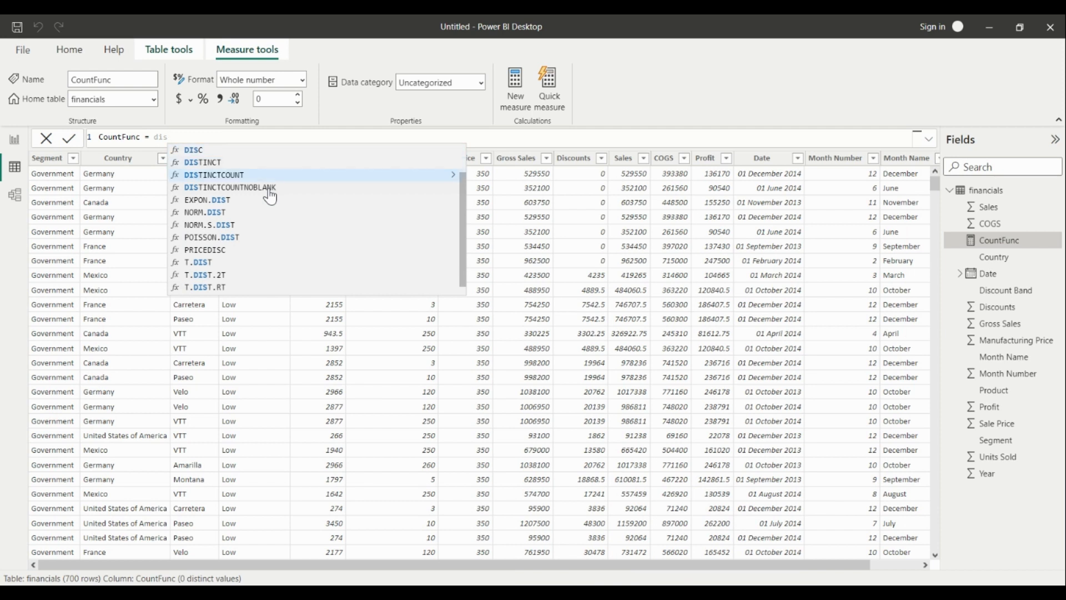
{"action": "key", "text": "Tab"}
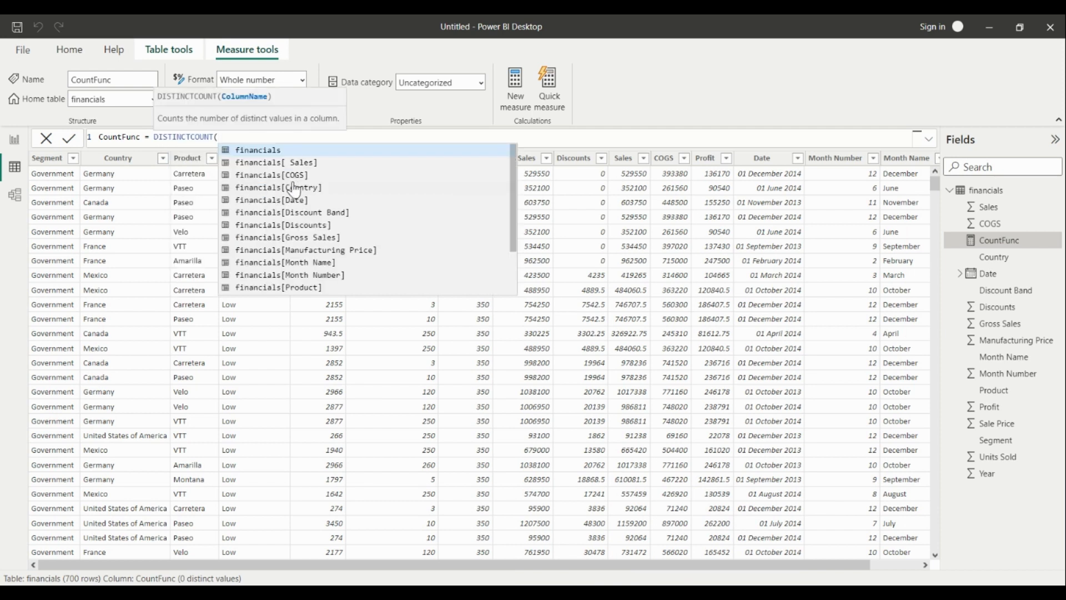
{"action": "type", "text": "pr"}
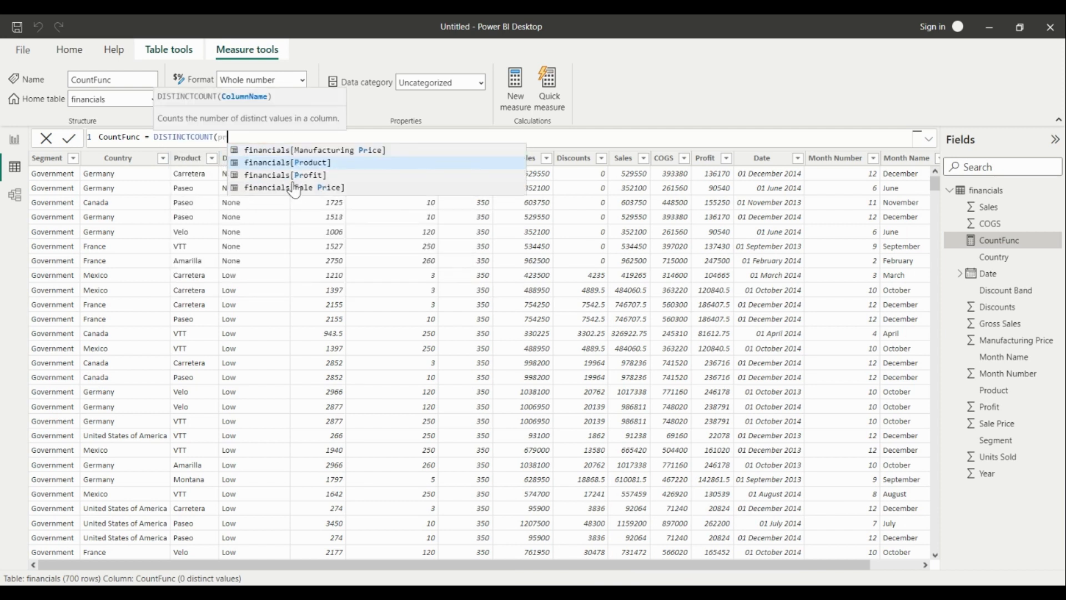
{"action": "key", "text": "Tab"}
{"action": "type", "text": ")"}
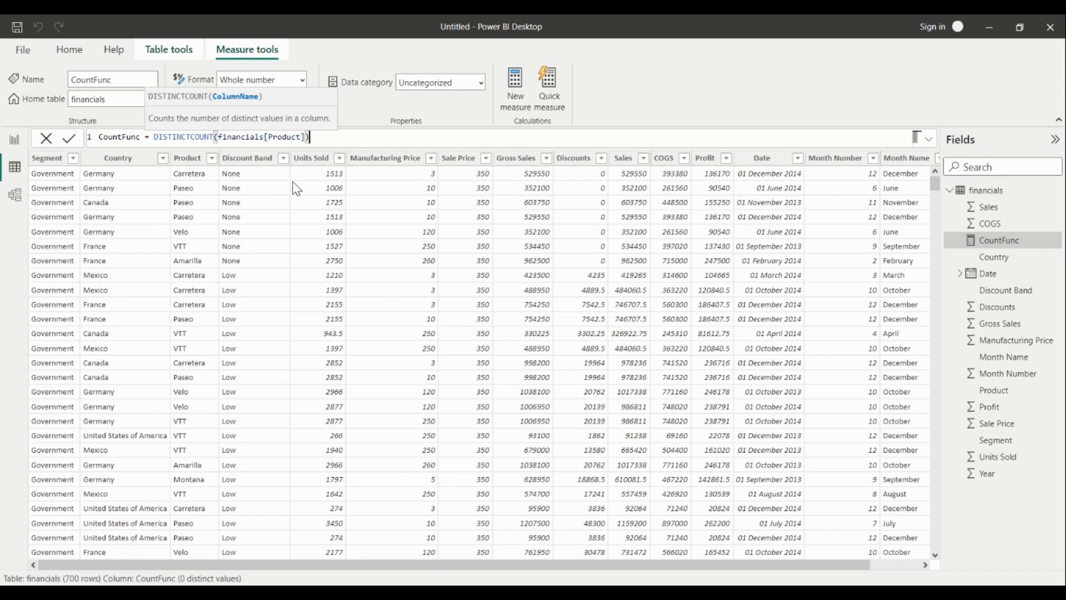
{"action": "key", "text": "Return"}
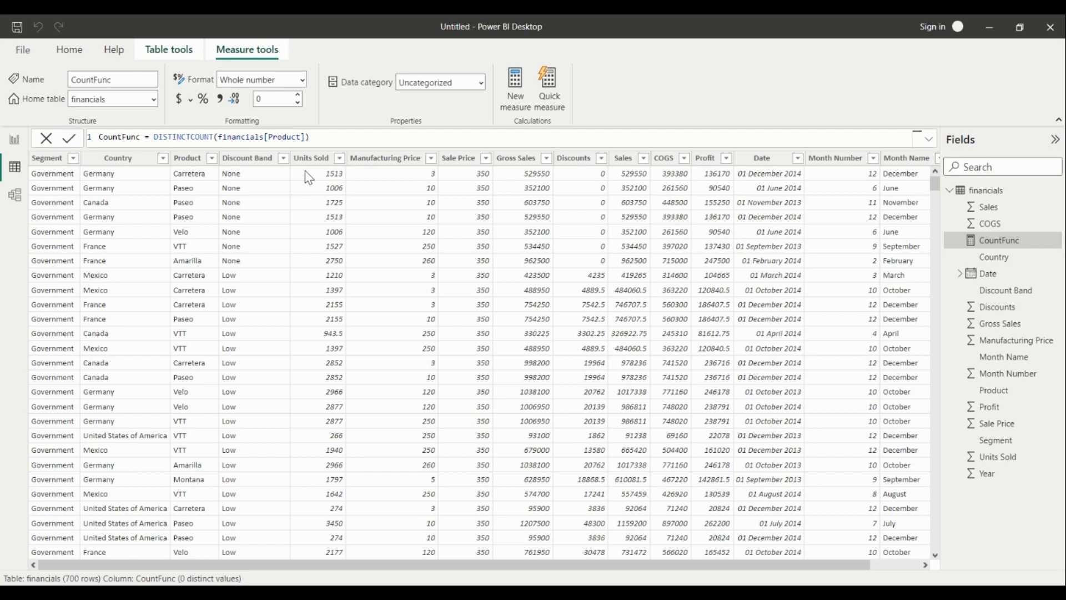
Check the CountFunc card in the report, and compare it with the distinct values in the Product column's filter list.
{"action": "left_click", "coordinate": [15, 140]}
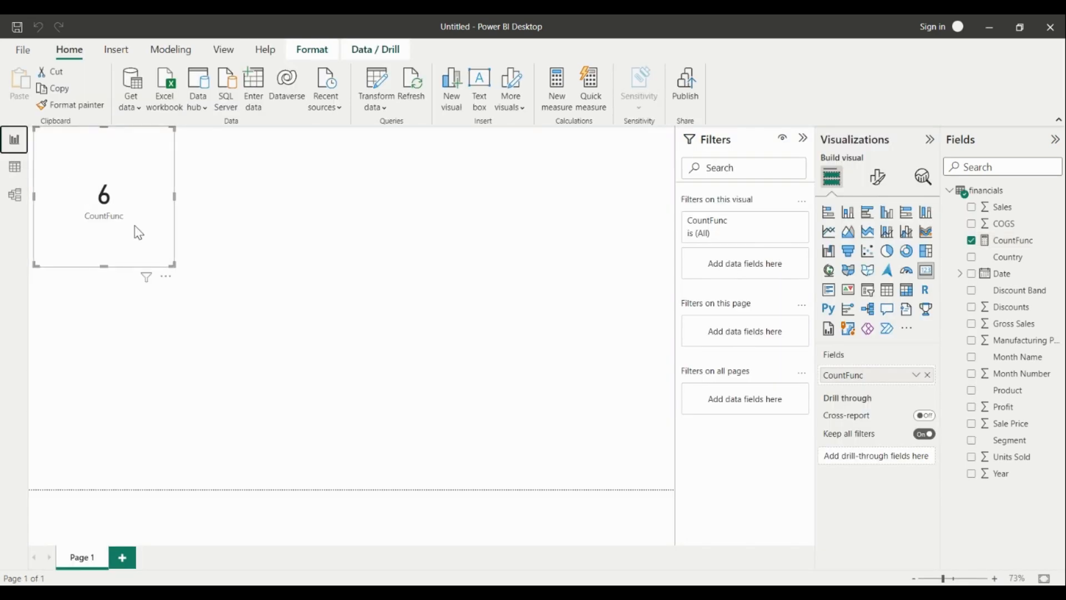
{"action": "left_click", "coordinate": [15, 167]}
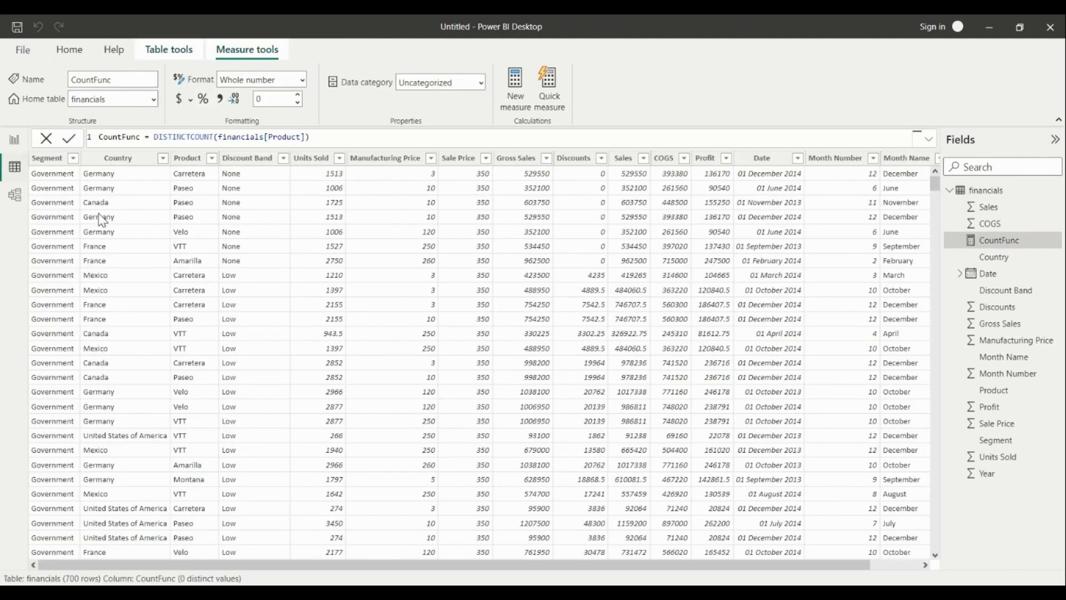
{"action": "left_click", "coordinate": [191, 159]}
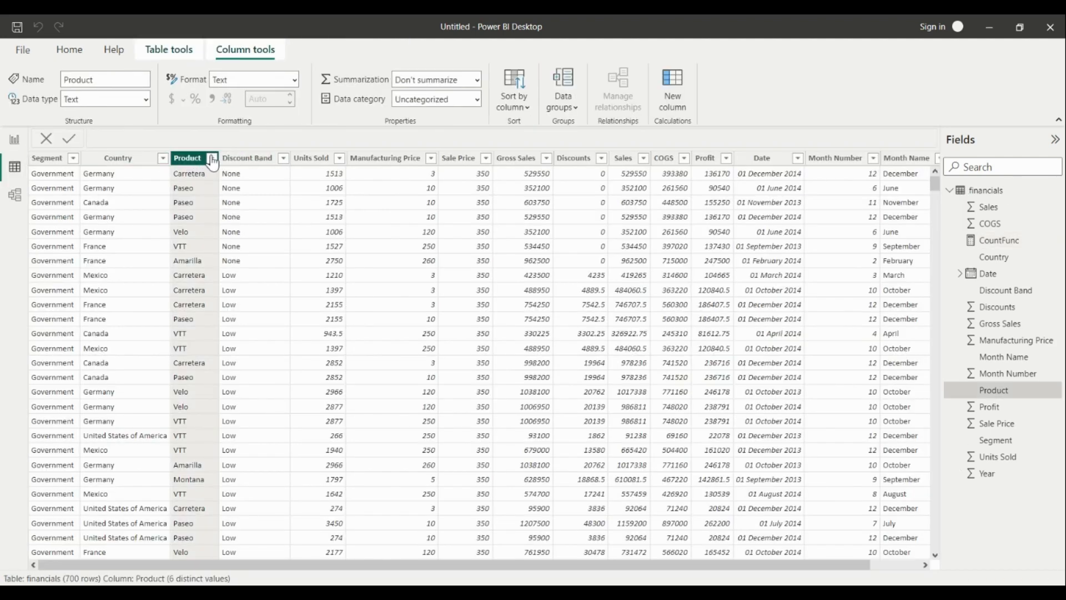
{"action": "left_click", "coordinate": [213, 161]}
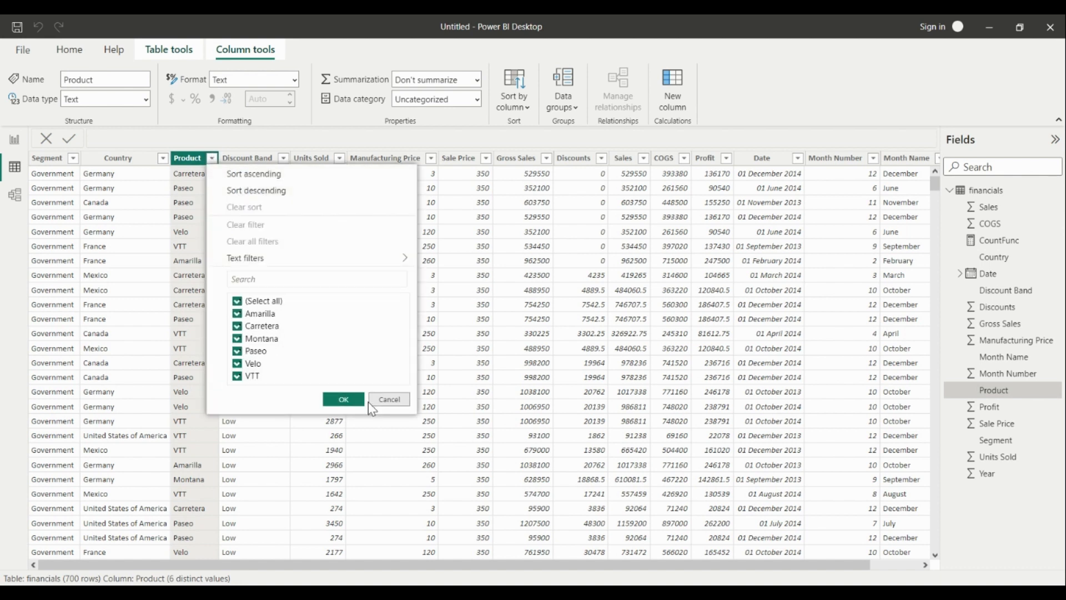
{"action": "left_click", "coordinate": [387, 401]}
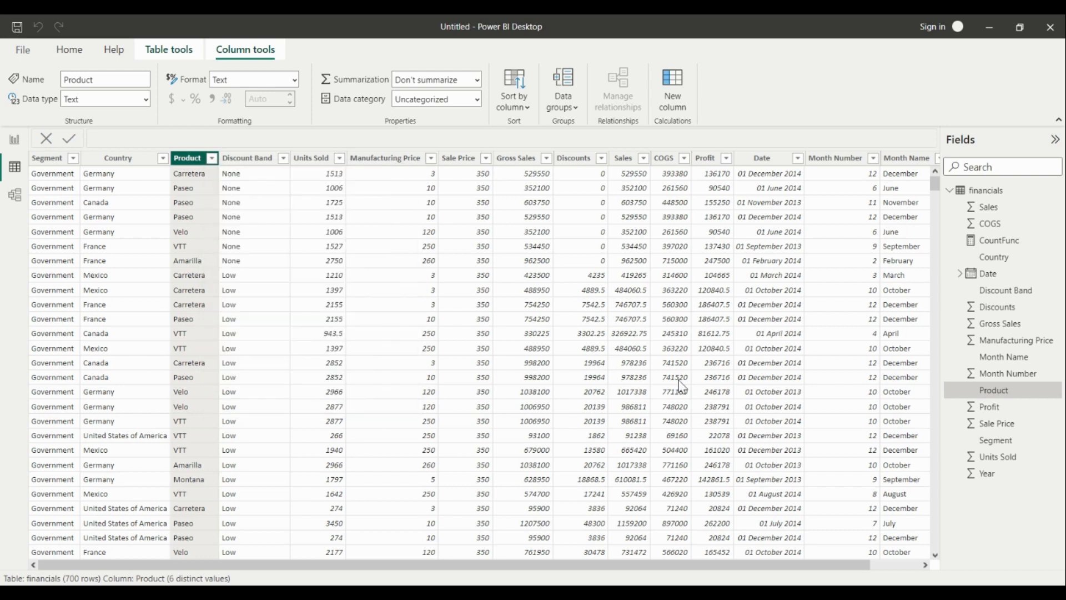
{"action": "left_click", "coordinate": [988, 244]}
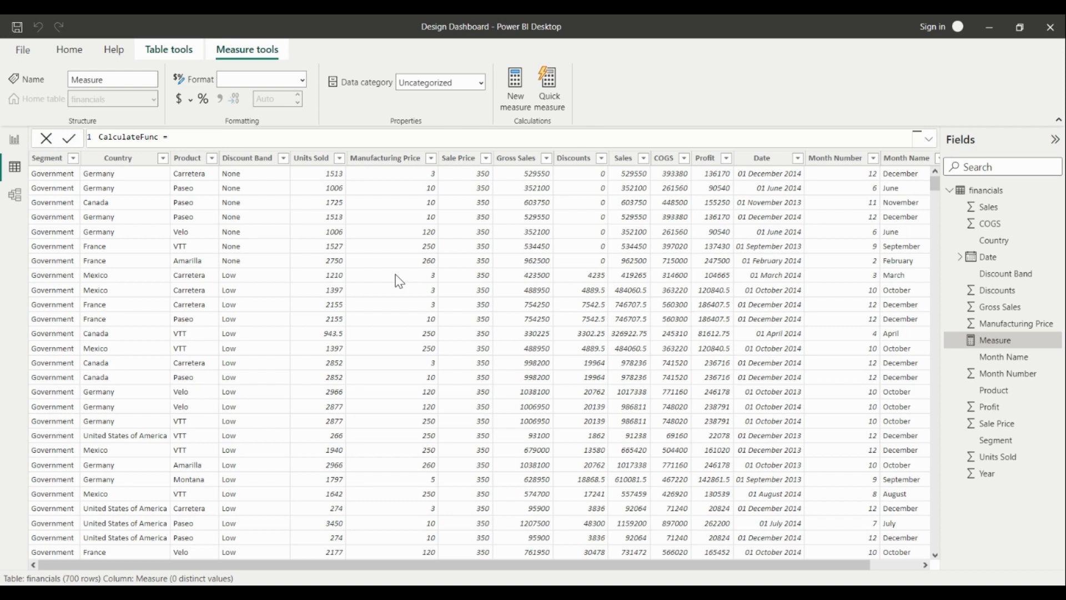
Start the CalculateFunc formula with CALCULATE and COUNT(financials[Country]) as its expression.
{"action": "type", "text": "CALCULATE("}
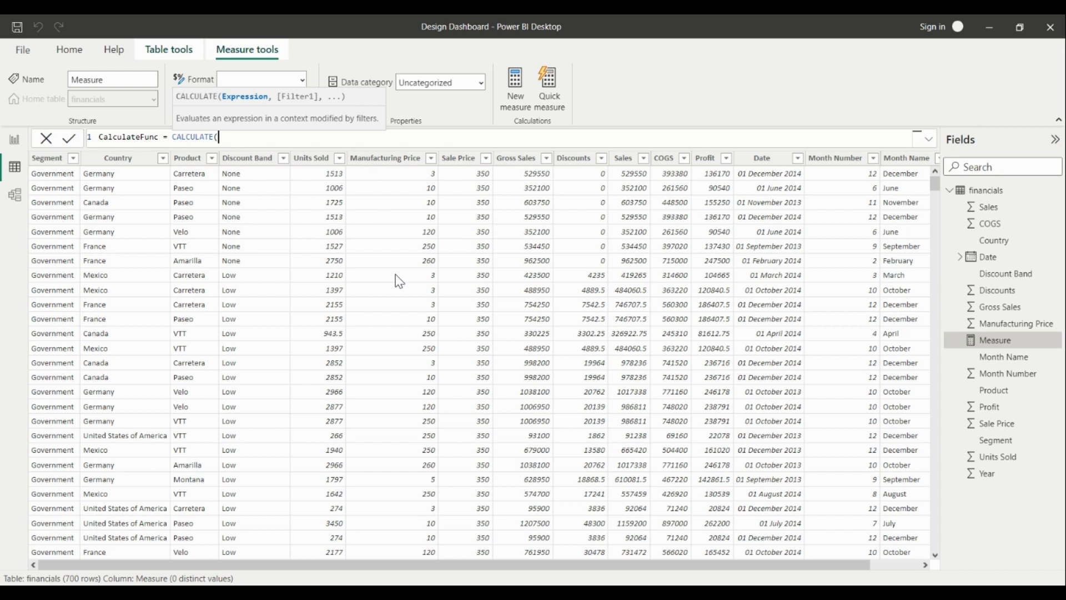
{"action": "type", "text": "cou"}
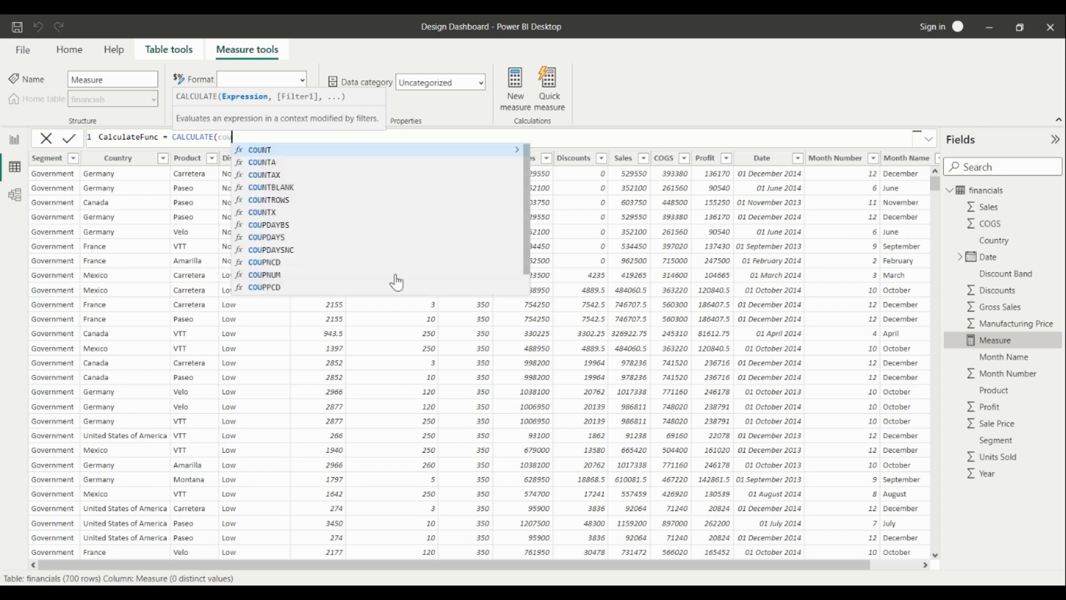
{"action": "key", "text": "Tab"}
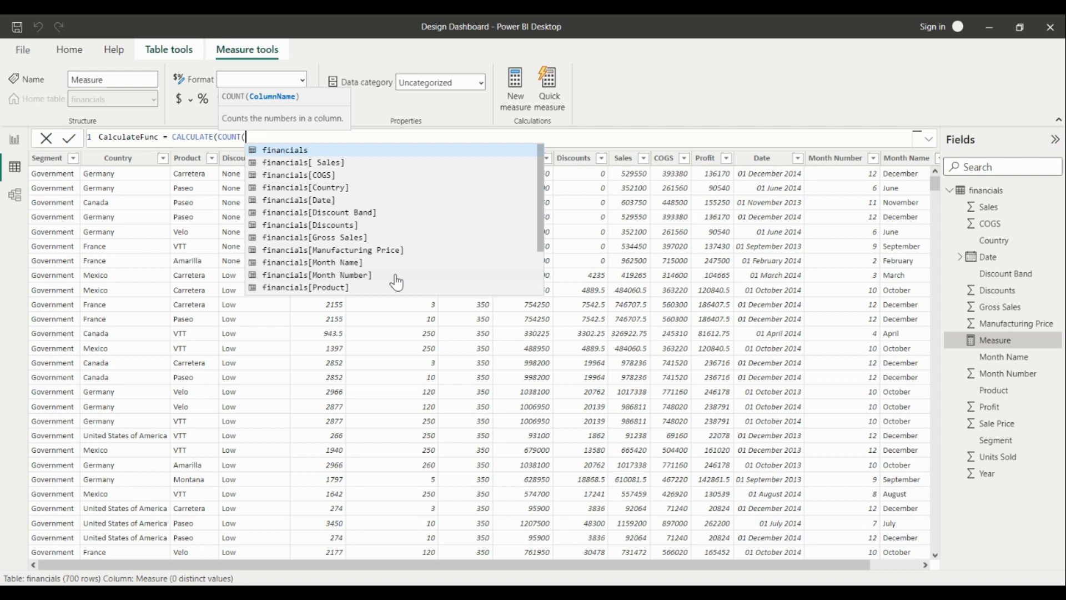
{"action": "type", "text": "cou"}
{"action": "key", "text": "Tab"}
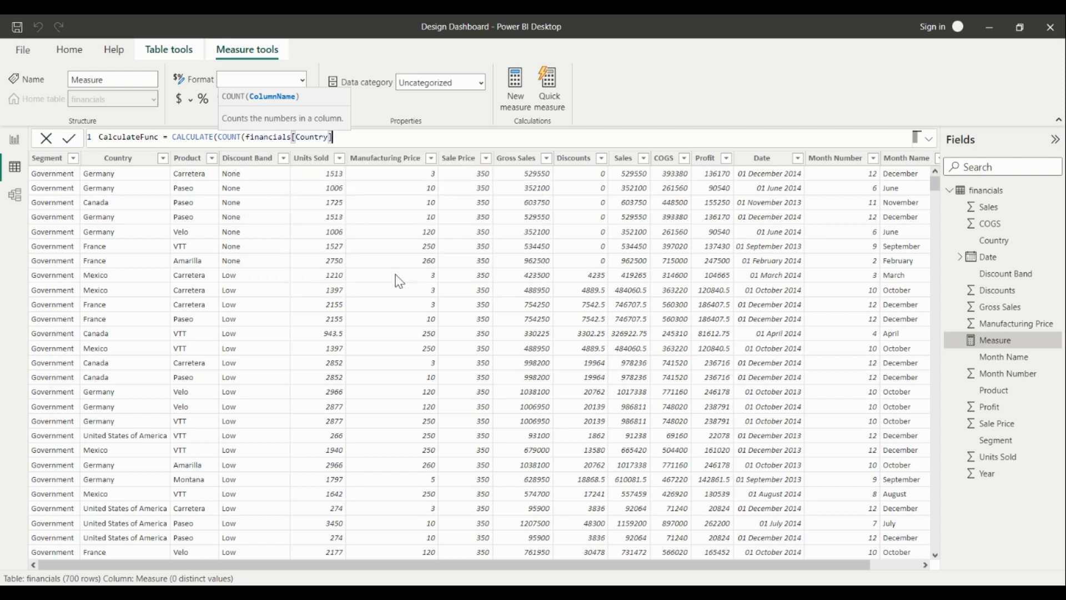
{"action": "type", "text": "),"}
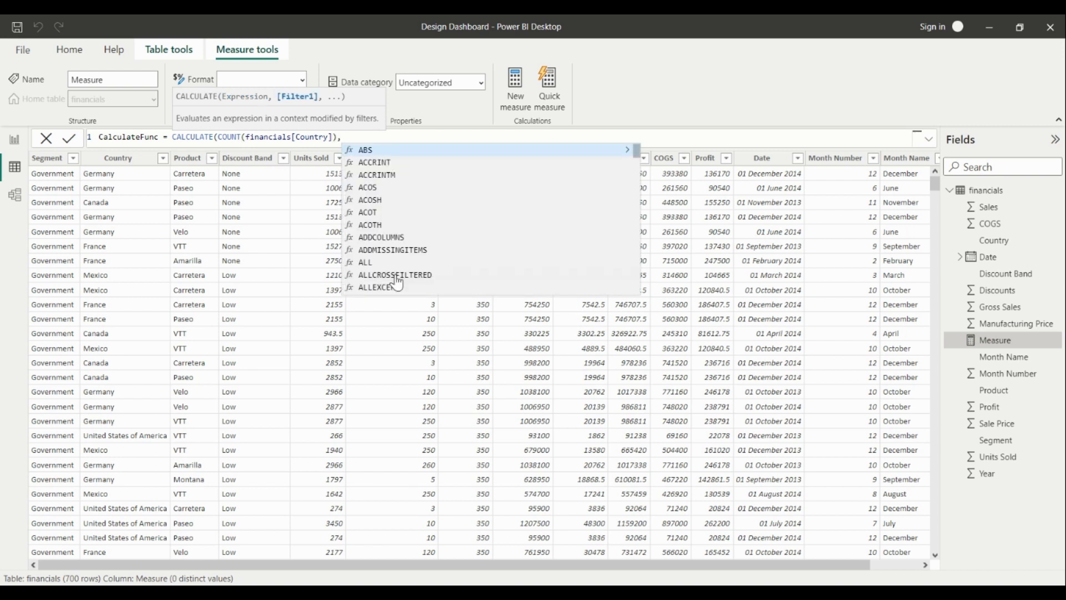
Complete the CalculateFunc formula with the filter financials[Country]="Germany" and commit the measure.
{"action": "type", "text": "coun"}
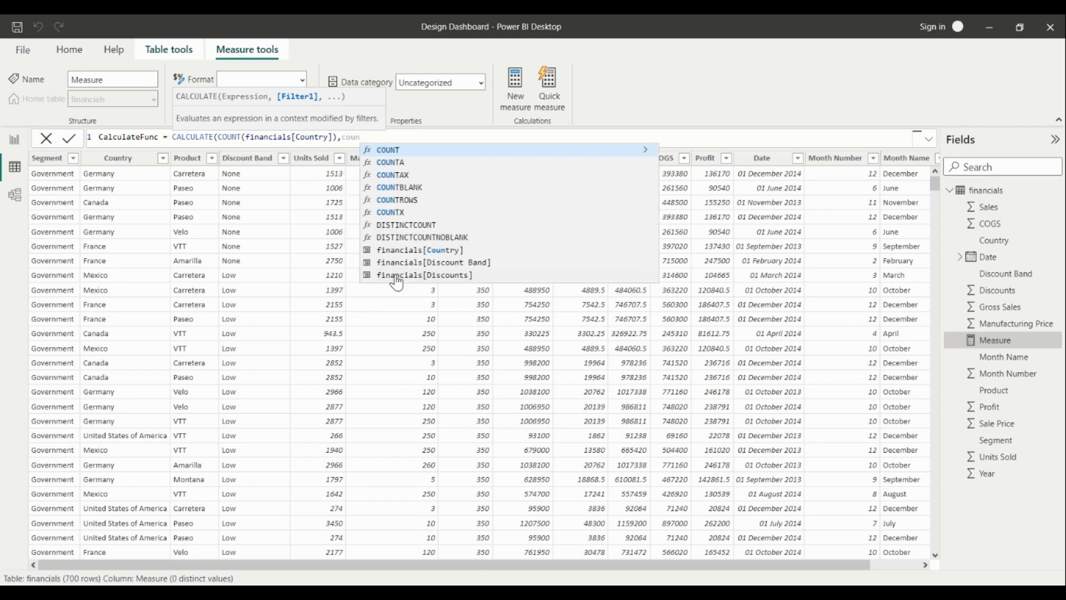
{"action": "key", "text": "Down"}
{"action": "key", "text": "Down"}
{"action": "key", "text": "Down"}
{"action": "key", "text": "Down"}
{"action": "key", "text": "Down"}
{"action": "key", "text": "Down"}
{"action": "key", "text": "Down"}
{"action": "key", "text": "Down"}
{"action": "key", "text": "Tab"}
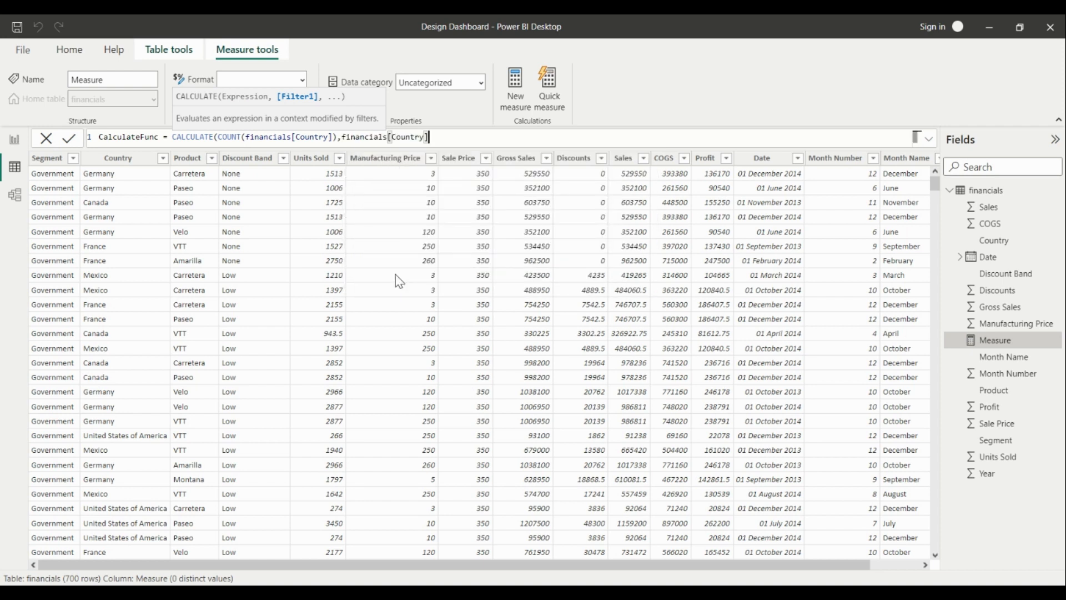
{"action": "type", "text": "+"}
{"action": "type", "text": "="}
{"action": "type", "text": "\""}
{"action": "type", "text": "G"}
{"action": "type", "text": "er"}
{"action": "type", "text": "ma"}
{"action": "type", "text": "ny"}
{"action": "type", "text": "\""}
{"action": "type", "text": ")"}
{"action": "key", "text": "Return"}
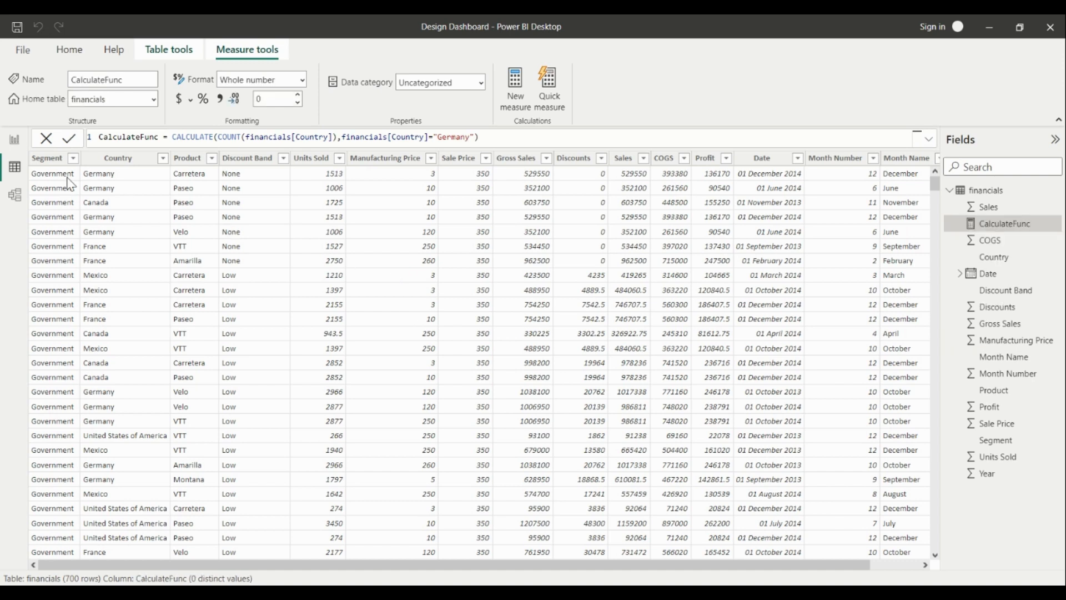
Add a card visual to Page 1 of the report and show the CalculateFunc measure in it.
{"action": "left_click", "coordinate": [15, 143]}
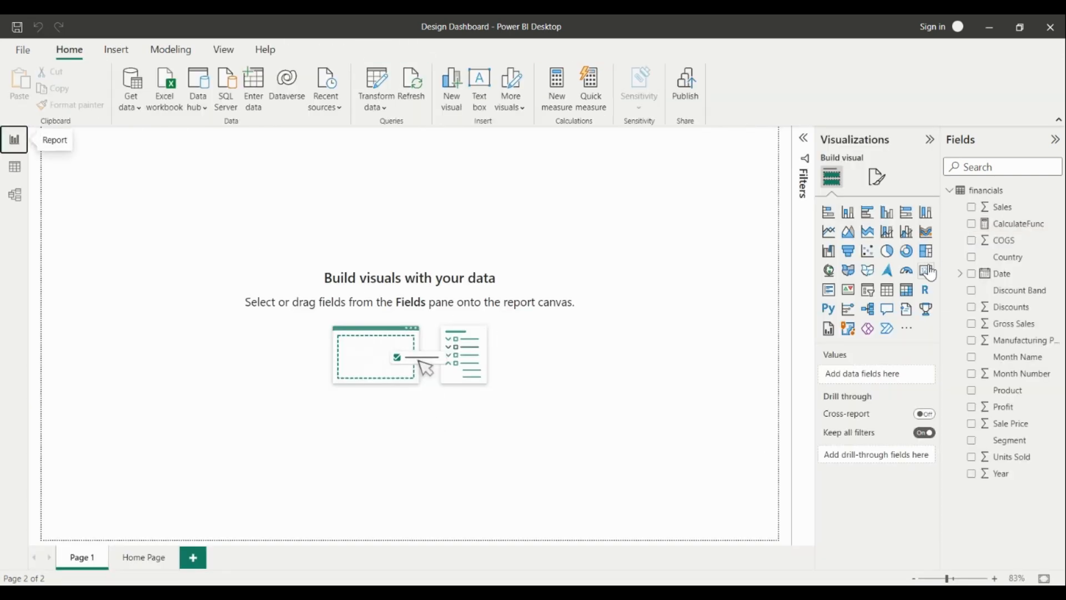
{"action": "left_click", "coordinate": [925, 270]}
{"action": "left_click_drag", "start_coordinate": [1006, 243], "coordinate": [872, 375]}
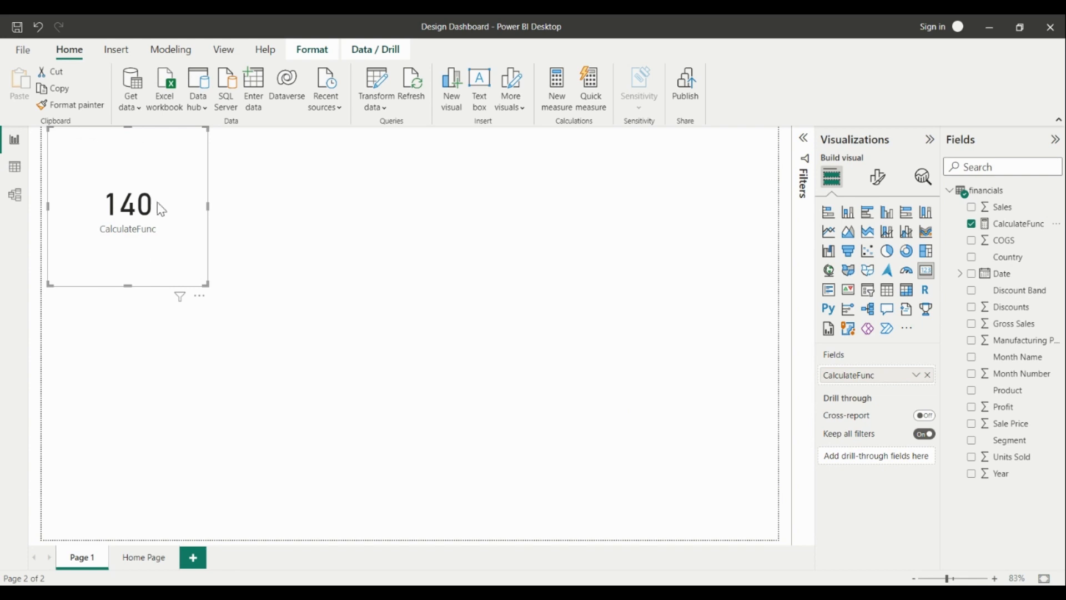
Add the second filter financials[Product]="Velo" to the CalculateFunc formula, commit it, and check the card in the report.
{"action": "left_click", "coordinate": [15, 167]}
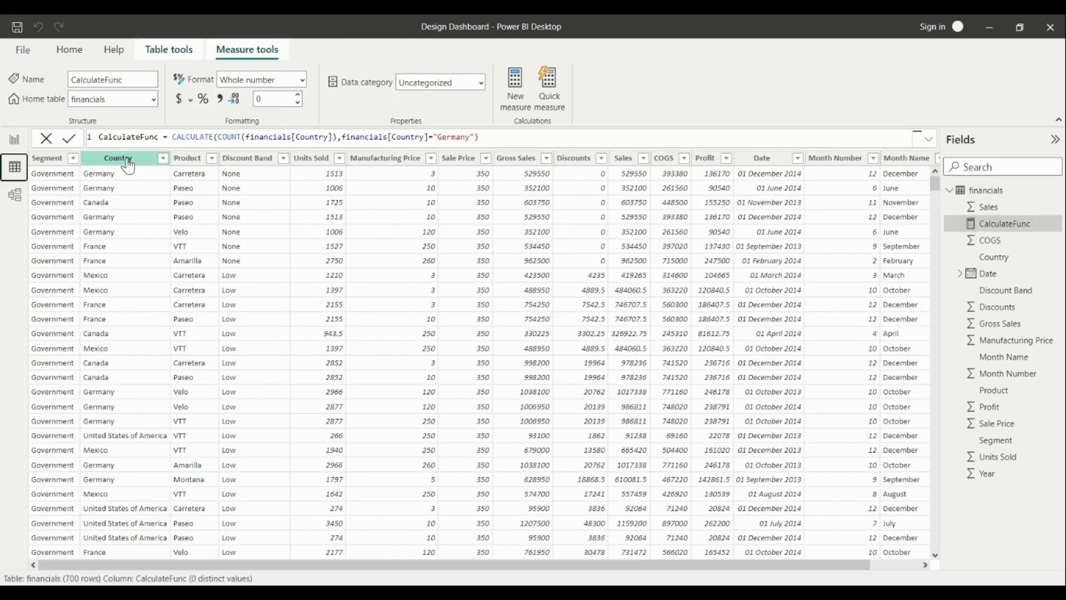
{"action": "left_click", "coordinate": [476, 138]}
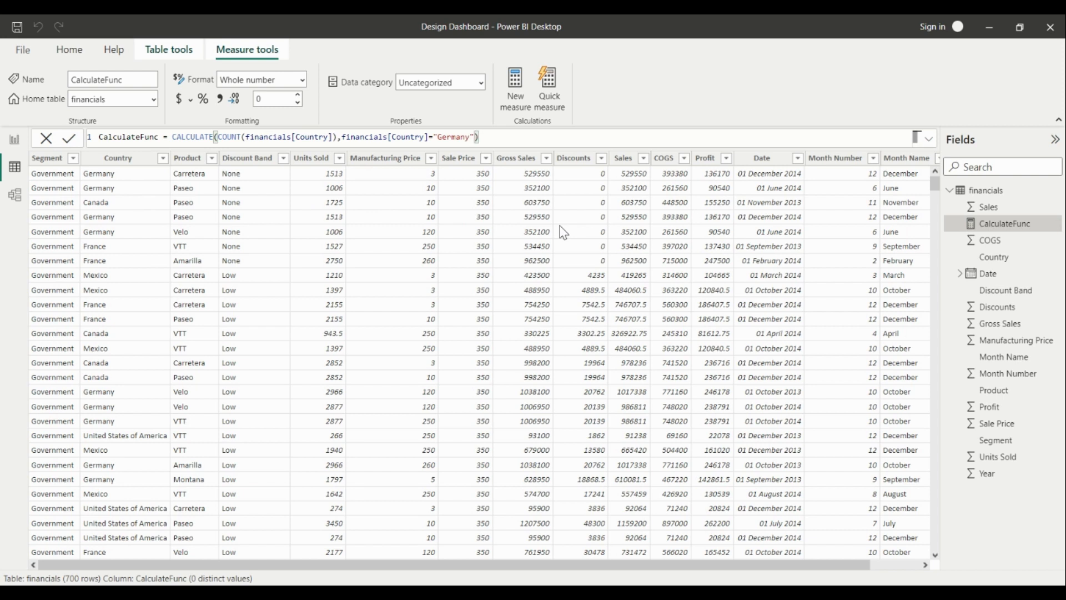
{"action": "type", "text": ","}
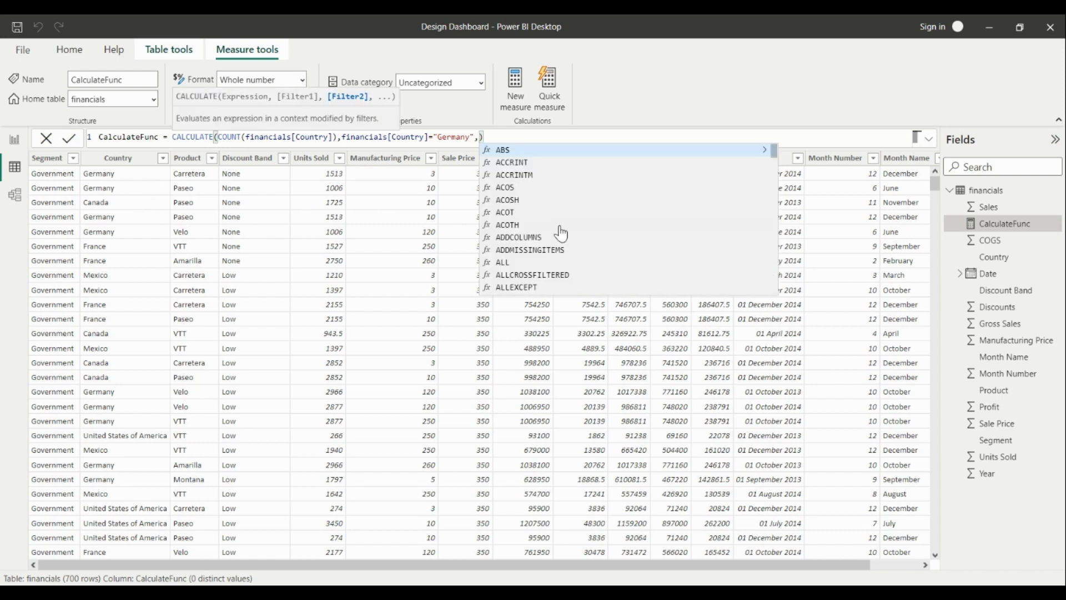
{"action": "type", "text": "pro"}
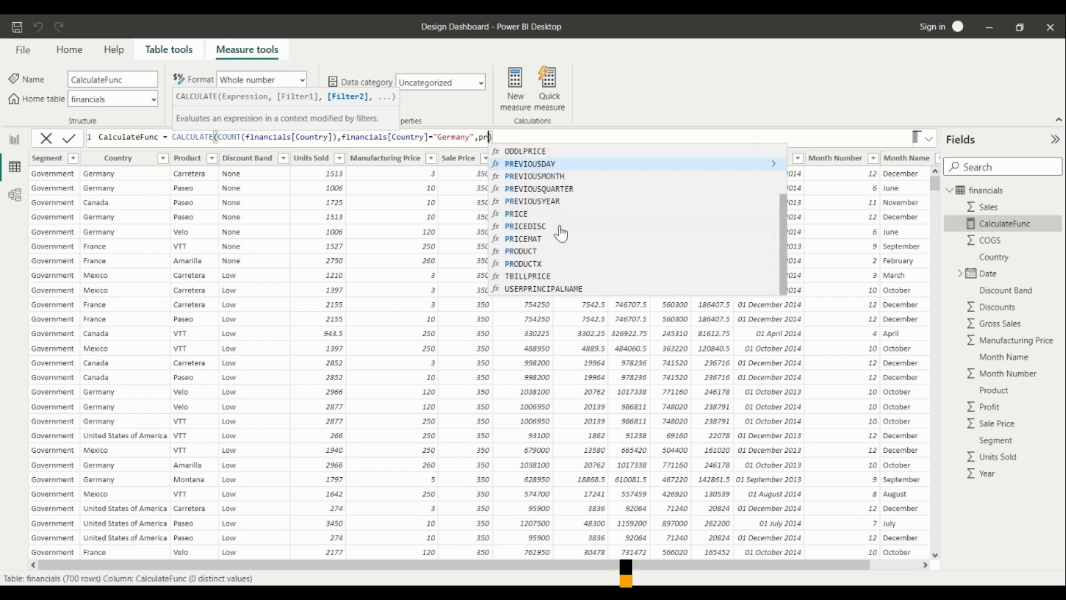
{"action": "key", "text": "Tab"}
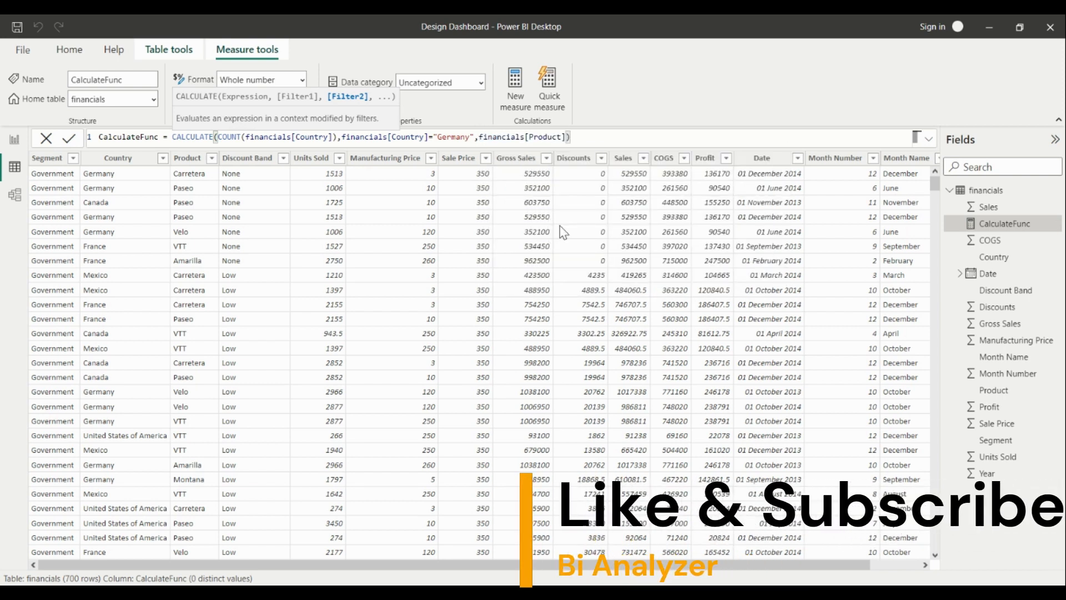
{"action": "type", "text": "=\""}
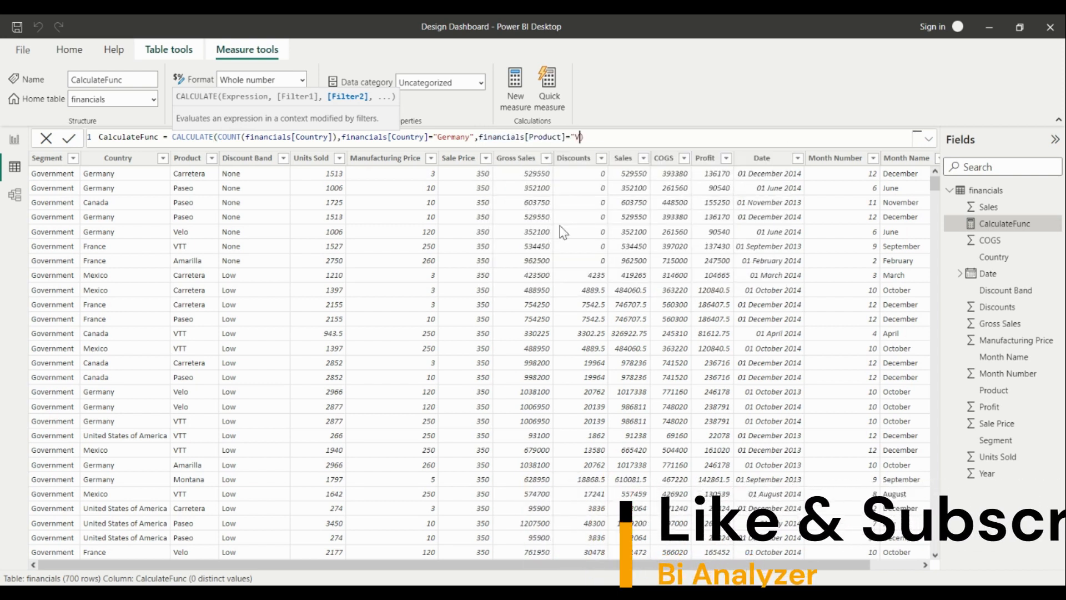
{"action": "type", "text": "Velo\""}
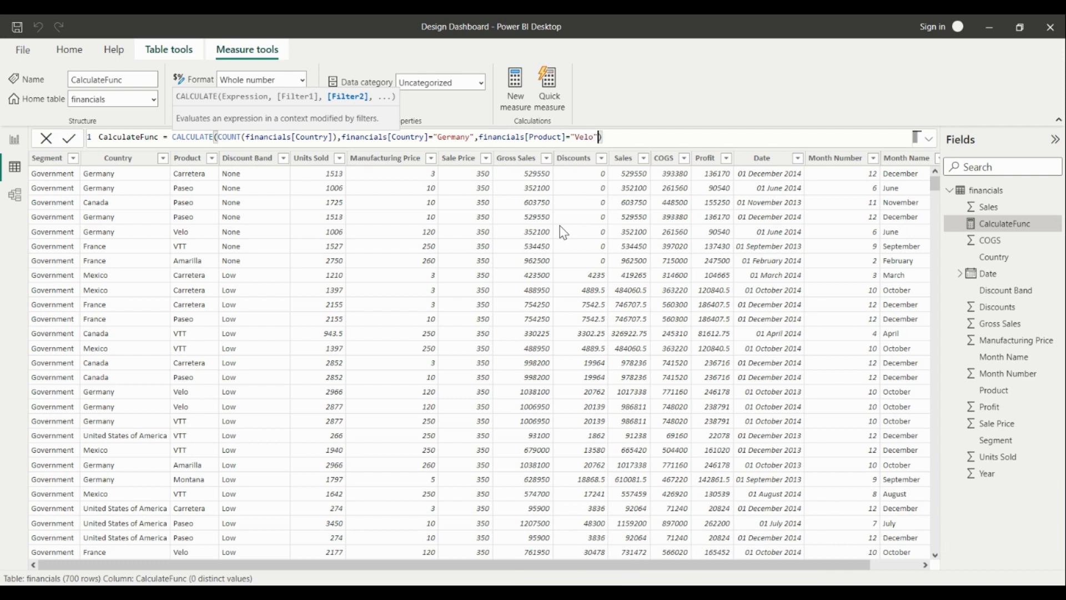
{"action": "left_click", "coordinate": [239, 140]}
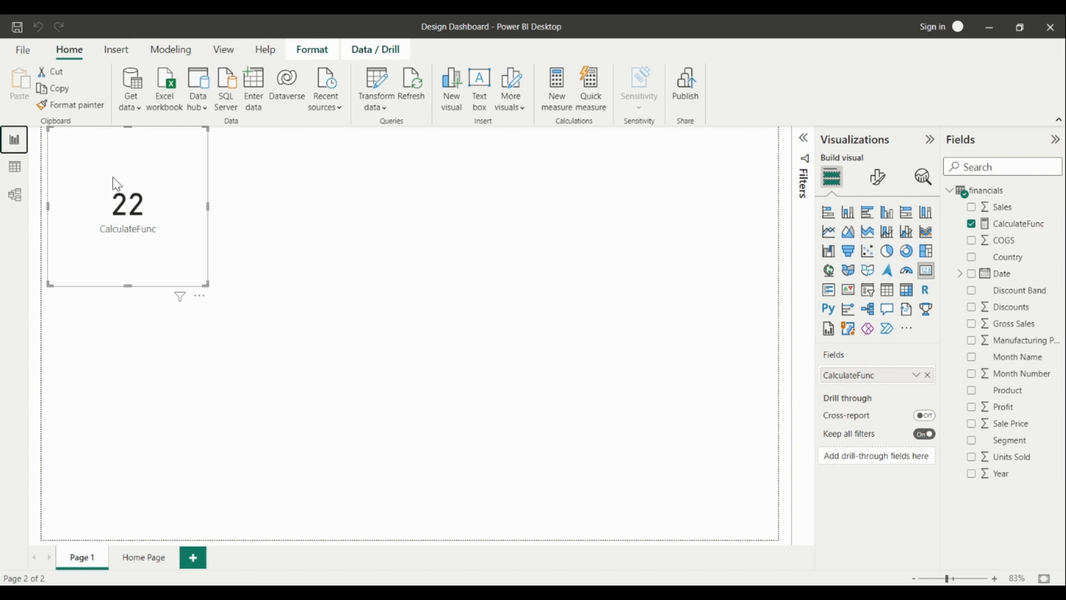
Remove the financials[Product]="Velo" filter from the CalculateFunc formula, leaving only the Germany condition.
{"action": "left_click", "coordinate": [15, 166]}
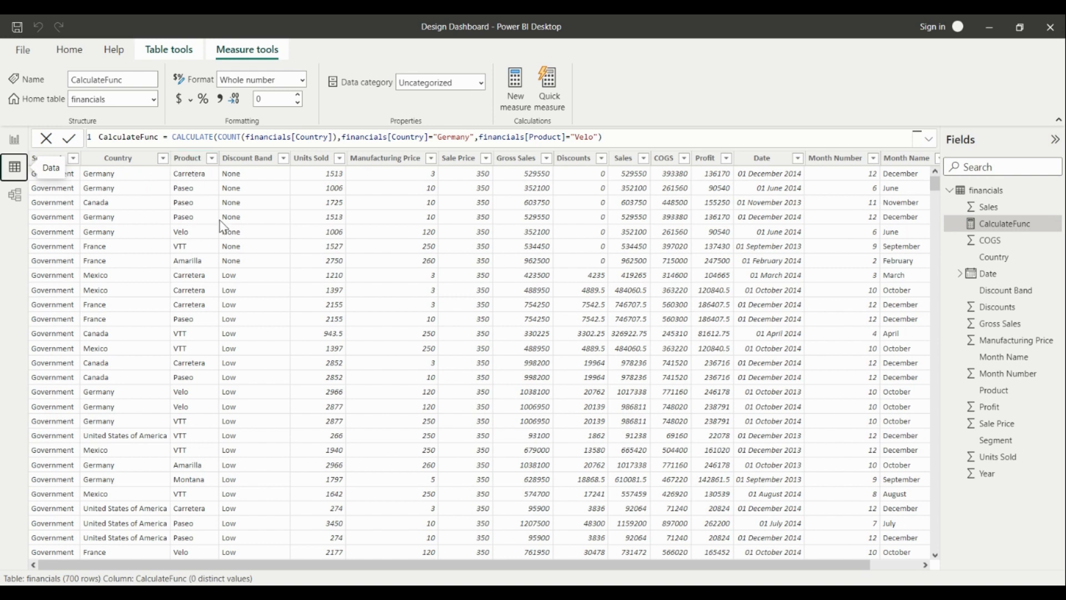
{"action": "left_click", "coordinate": [598, 137]}
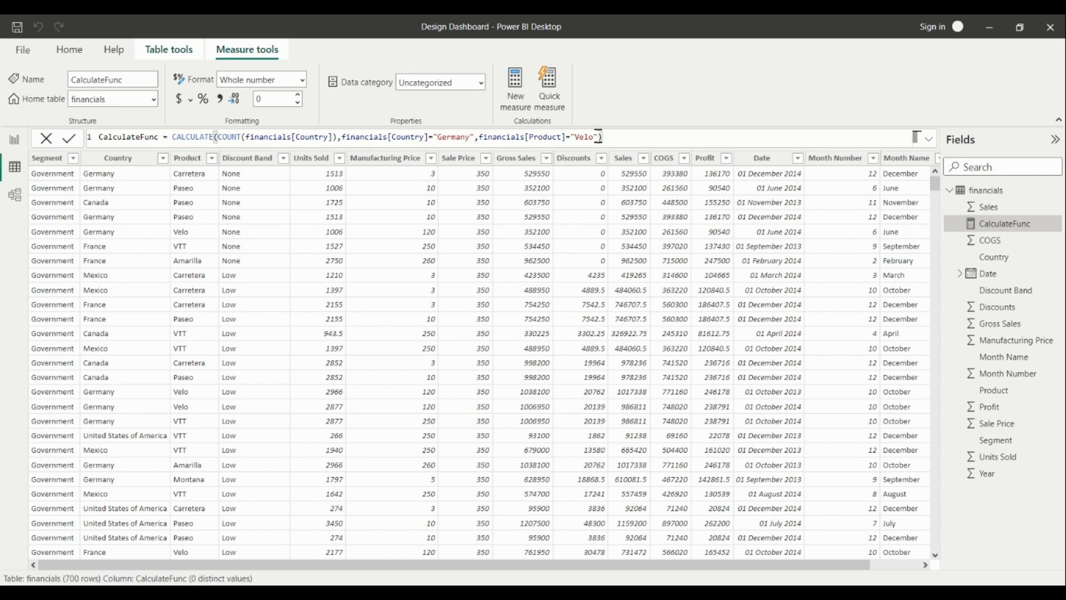
{"action": "left_click_drag", "start_coordinate": [598, 137], "coordinate": [475, 138]}
{"action": "key", "text": "BackSpace"}
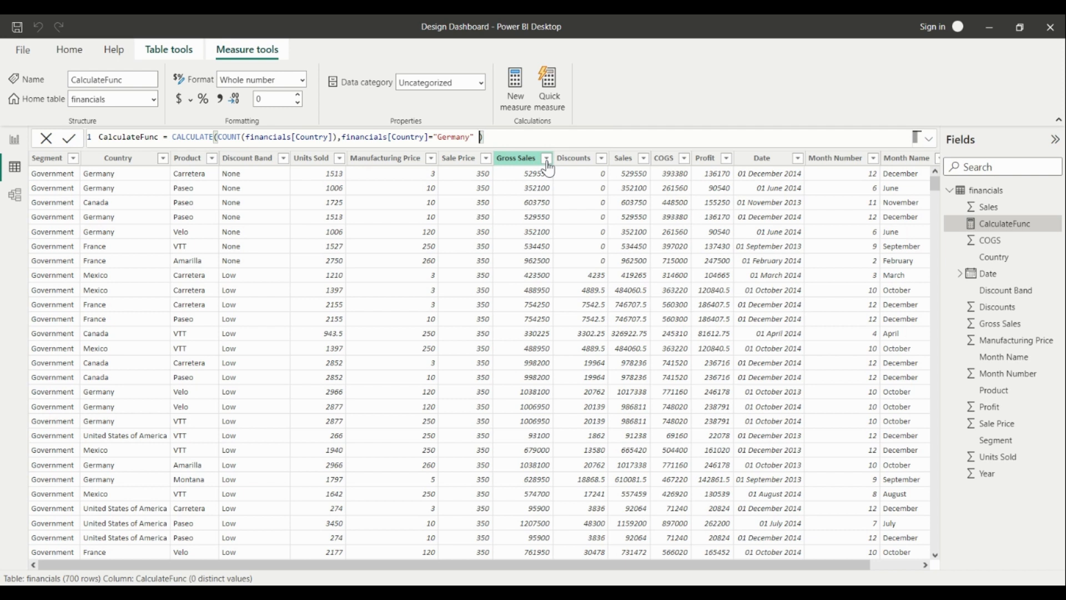
{"action": "key", "text": "BackSpace"}
{"action": "type", "text": ","}
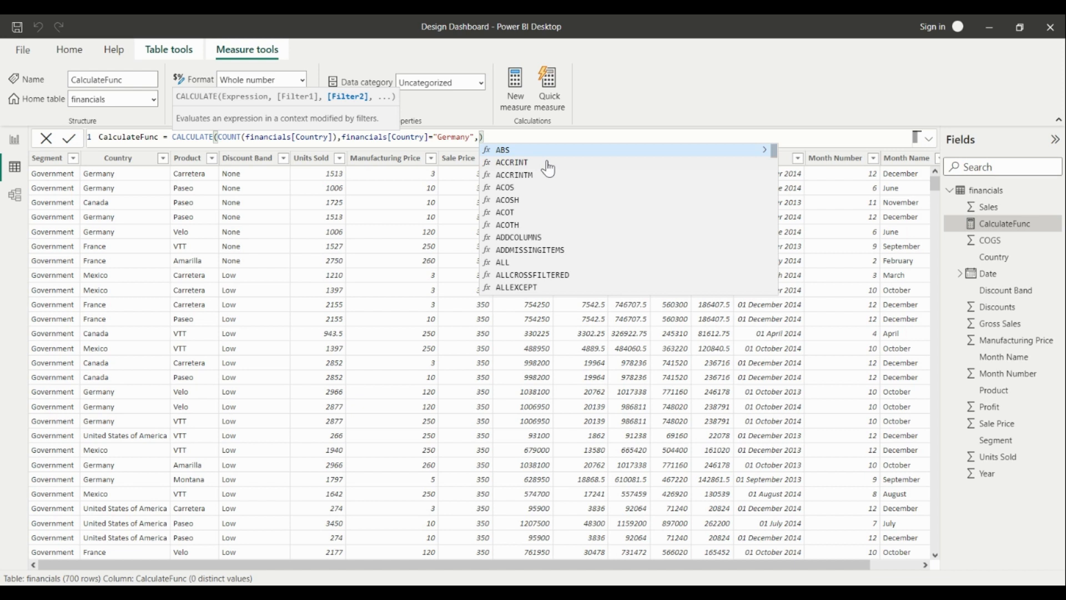
{"action": "key", "text": "BackSpace"}
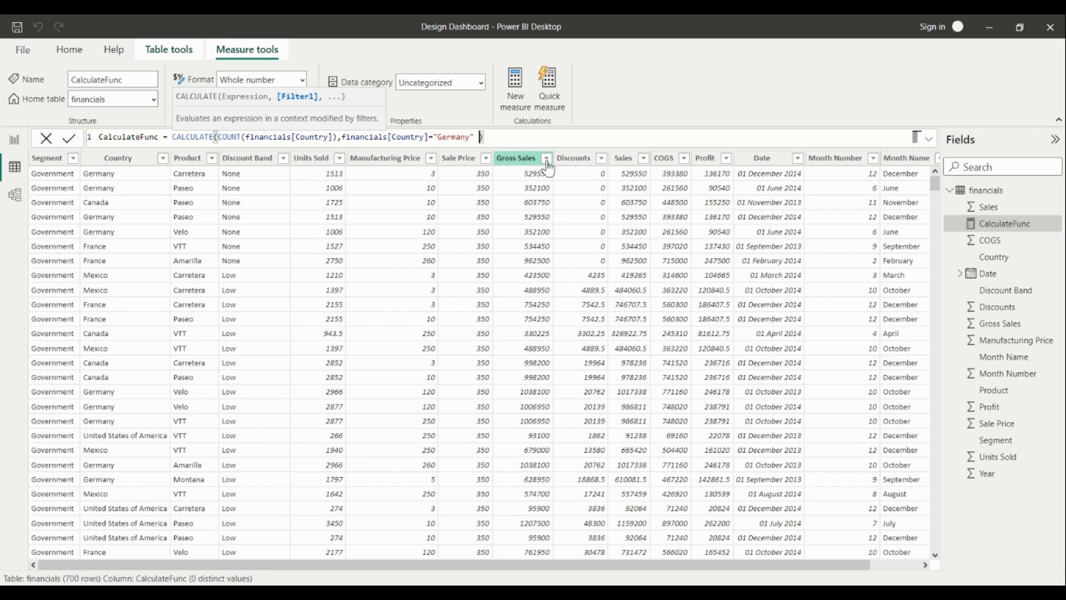
Extend the CalculateFunc filter with || financials[Country]="France", commit it, and check the card in the report.
{"action": "type", "text": "||"}
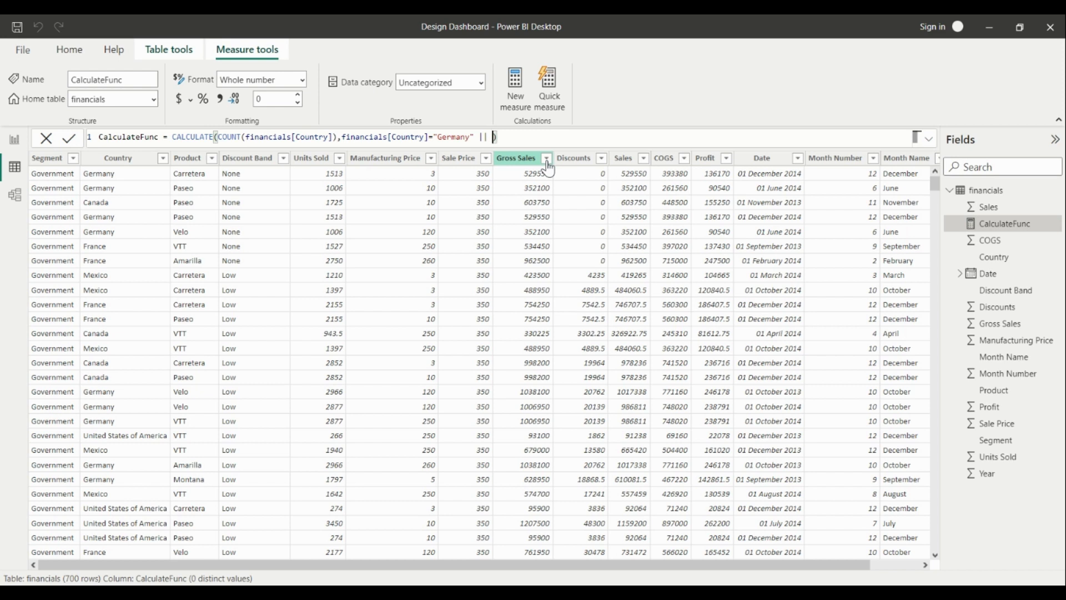
{"action": "type", "text": " coun"}
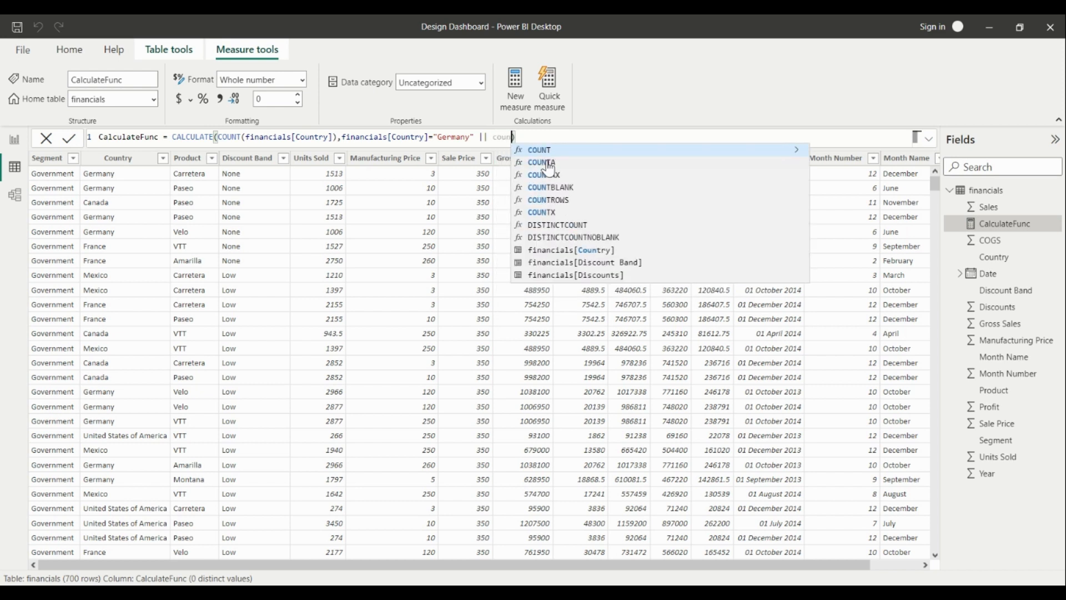
{"action": "key", "text": "Down"}
{"action": "key", "text": "Down"}
{"action": "key", "text": "Down"}
{"action": "key", "text": "Down"}
{"action": "key", "text": "Down"}
{"action": "key", "text": "Down"}
{"action": "key", "text": "Down"}
{"action": "key", "text": "Tab"}
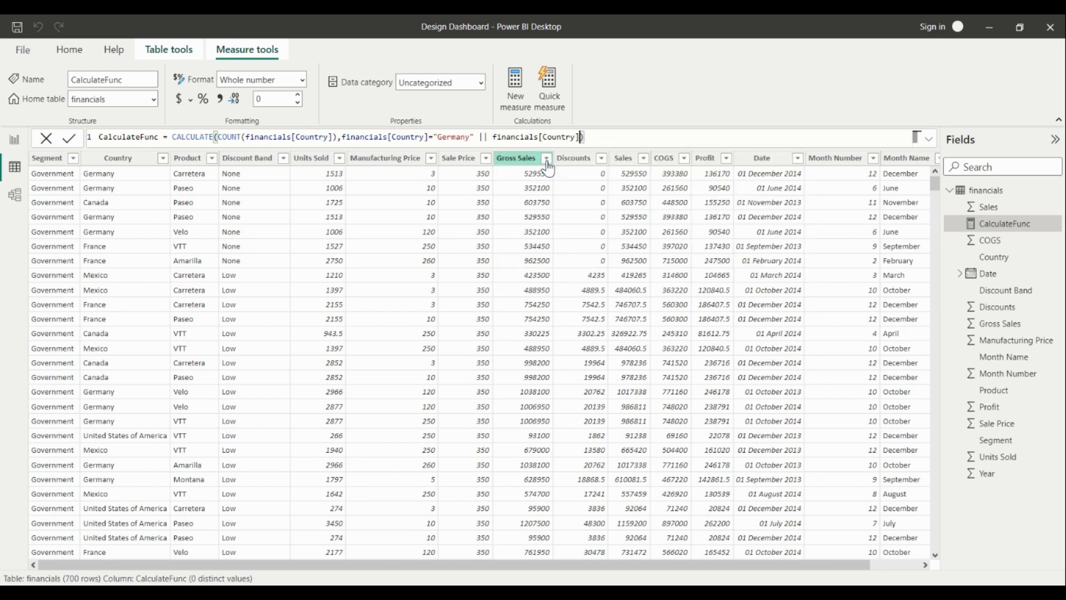
{"action": "type", "text": "=\"France\""}
{"action": "key", "text": "Return"}
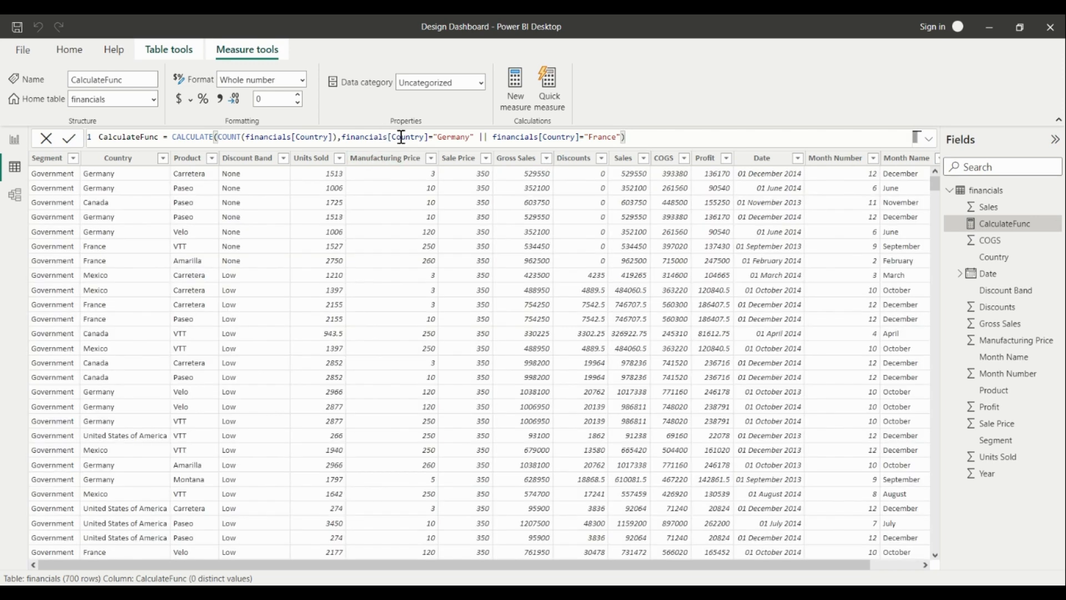
{"action": "left_click", "coordinate": [15, 139]}
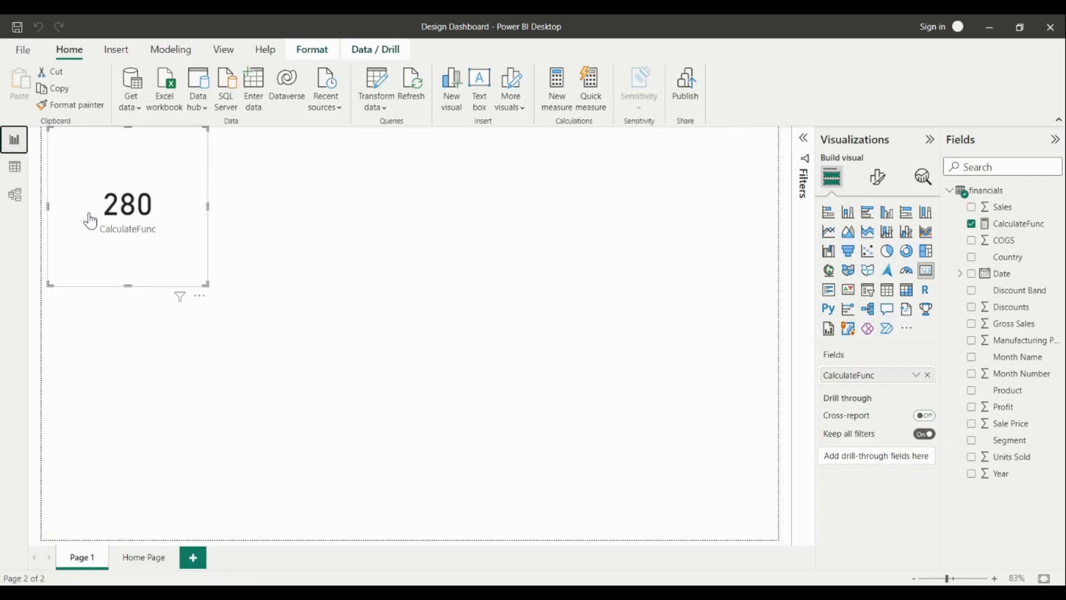
Replace the France condition in CalculateFunc with financials[Product]= "Velo", commit it, and check the card in the report.
{"action": "left_click", "coordinate": [15, 167]}
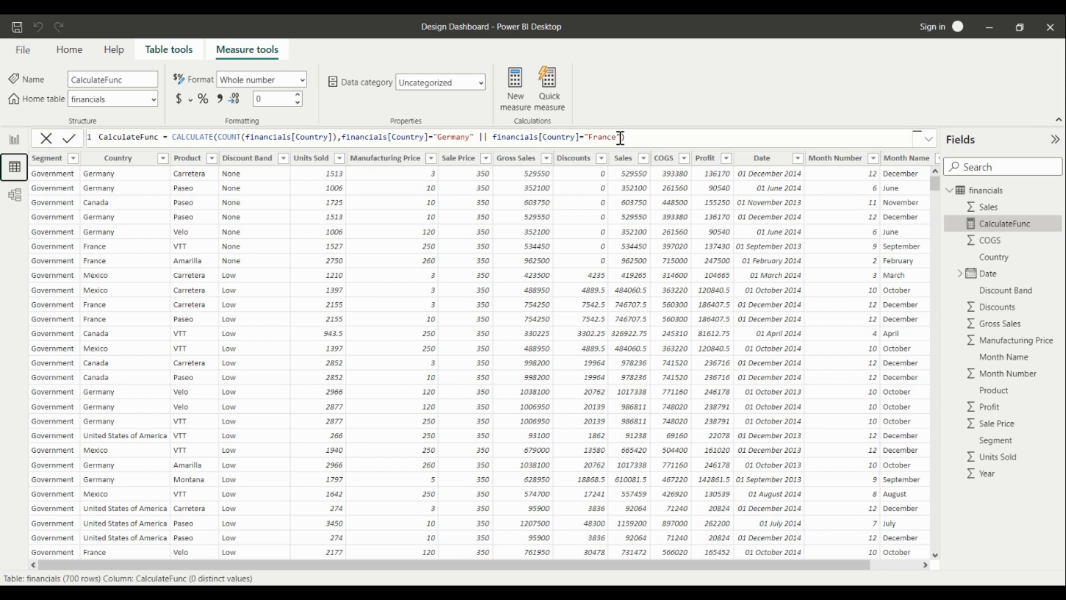
{"action": "left_click_drag", "start_coordinate": [620, 137], "coordinate": [498, 136]}
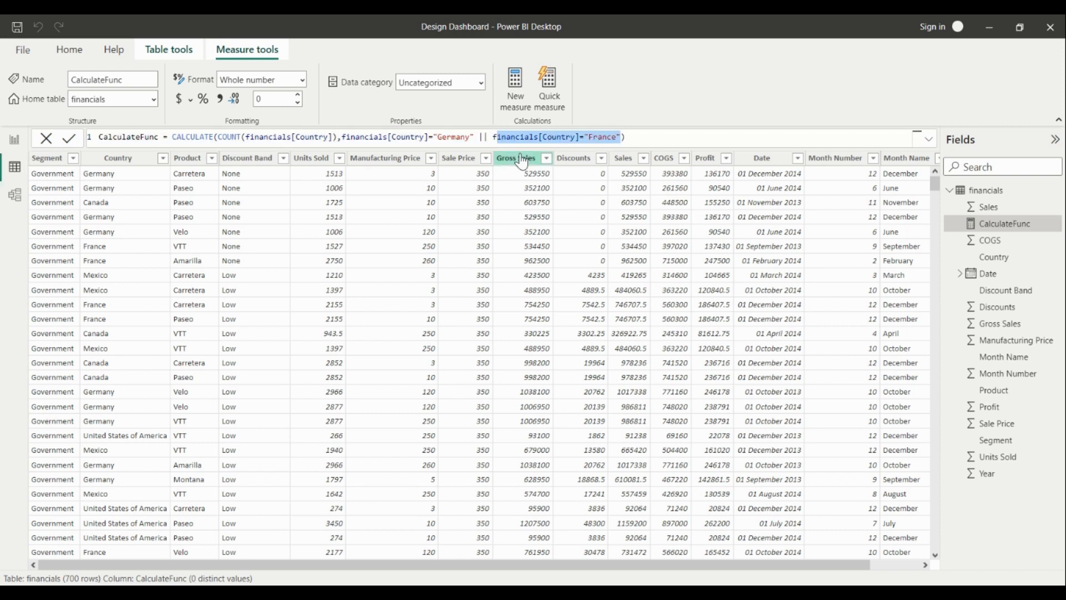
{"action": "type", "text": "prod"}
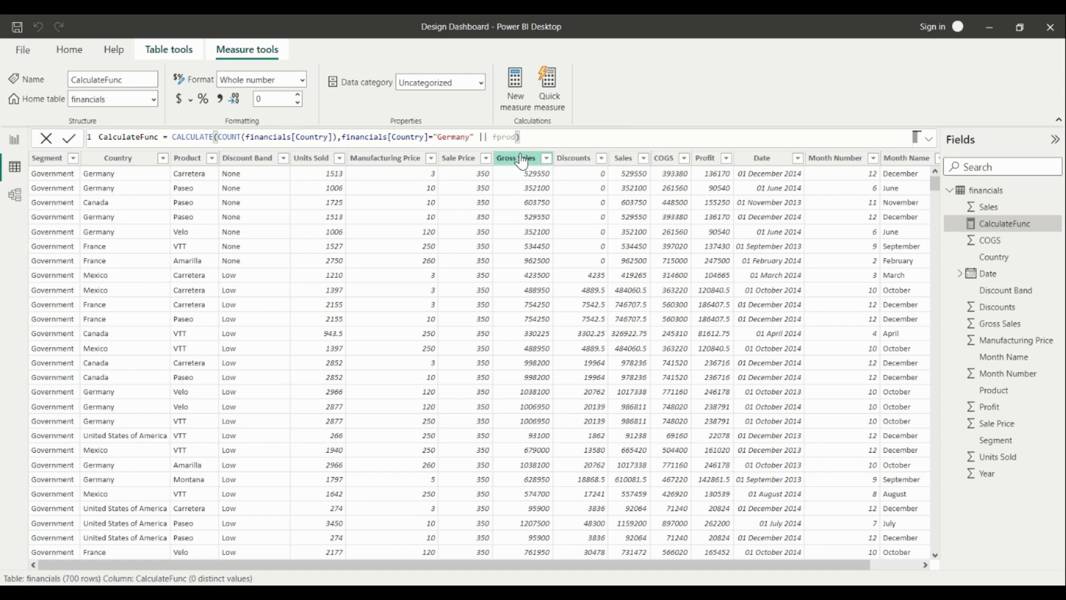
{"action": "key", "text": "BackSpace"}
{"action": "key", "text": "BackSpace"}
{"action": "key", "text": "BackSpace"}
{"action": "key", "text": "BackSpace"}
{"action": "key", "text": "BackSpace"}
{"action": "type", "text": "produ"}
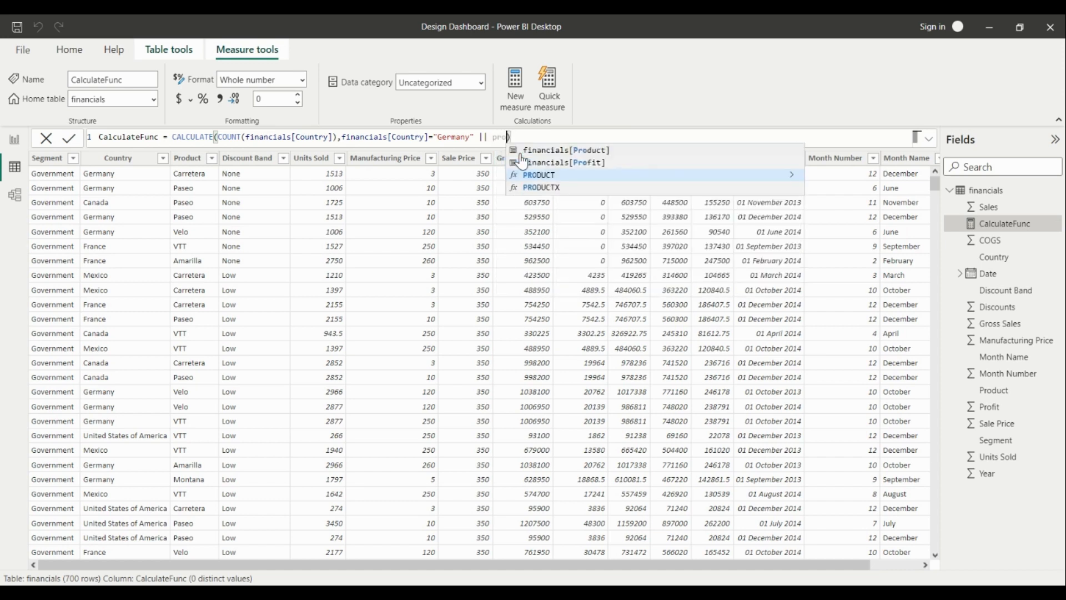
{"action": "left_click", "coordinate": [521, 151]}
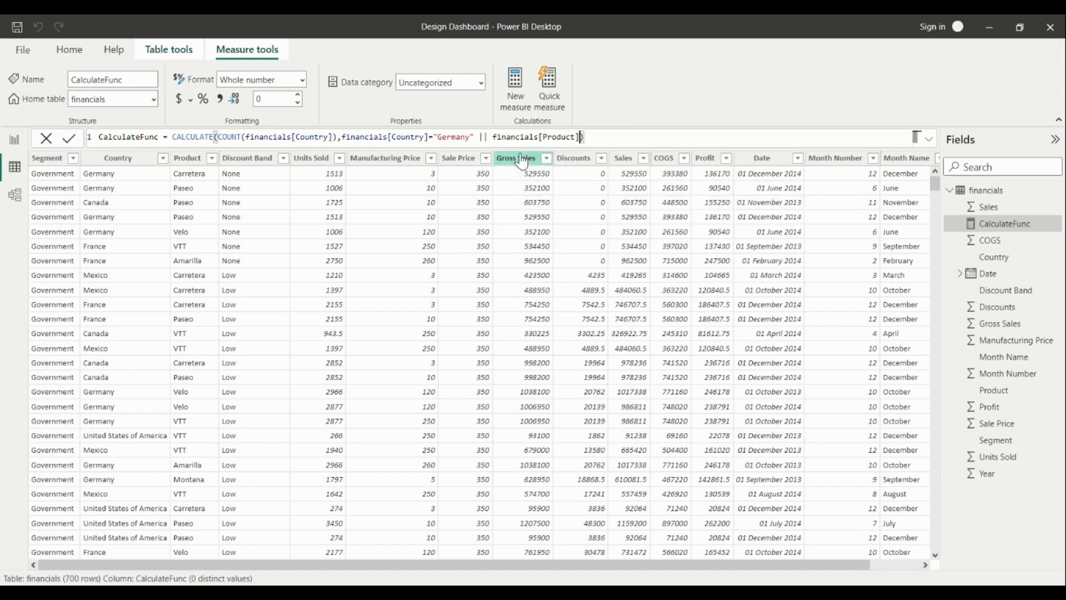
{"action": "type", "text": "= \"Velo\""}
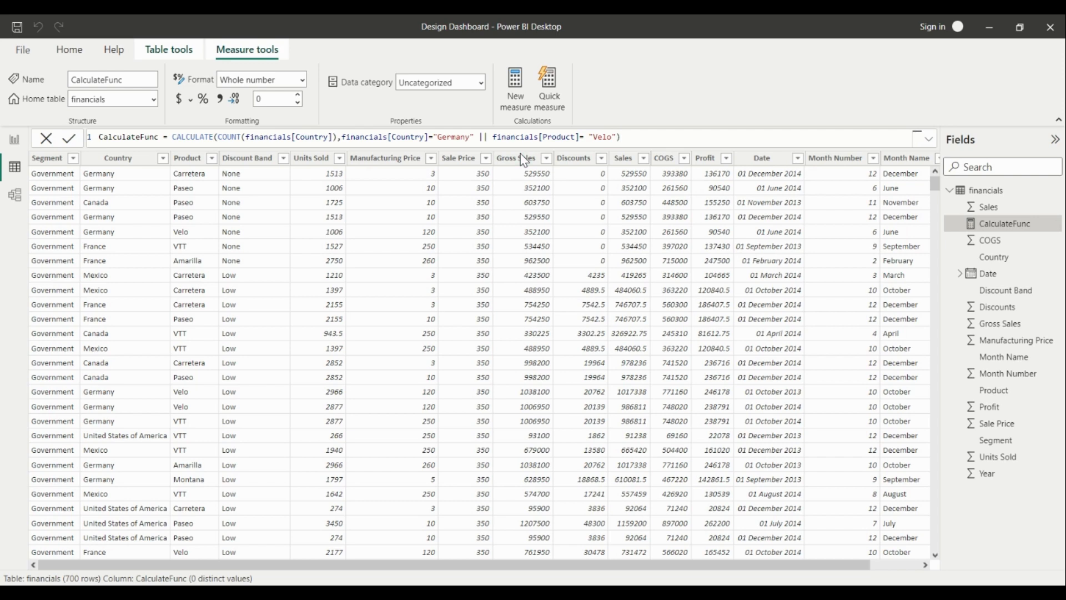
{"action": "key", "text": "Return"}
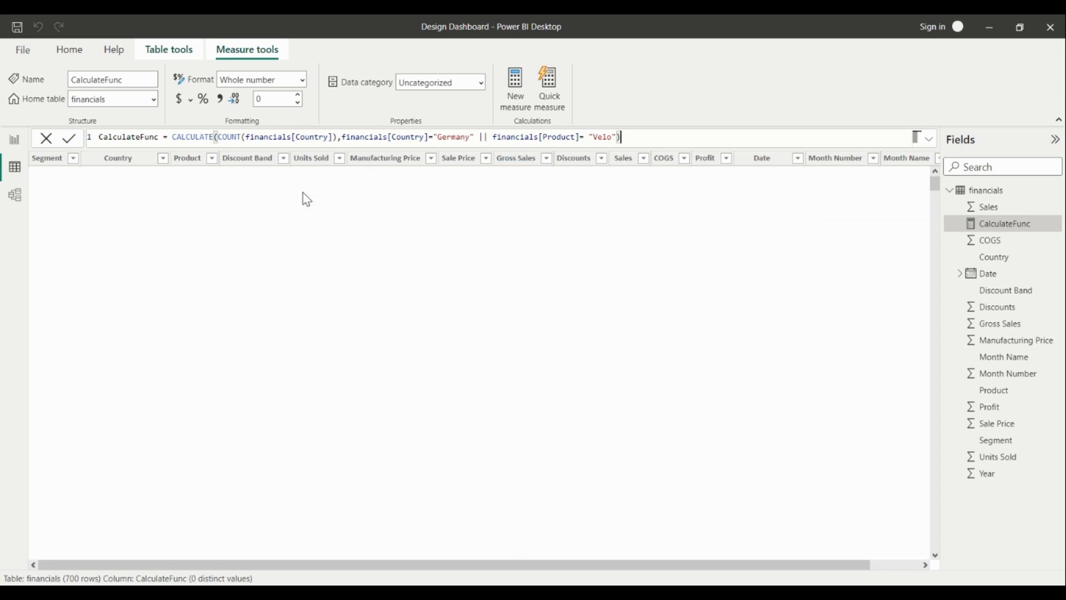
{"action": "left_click", "coordinate": [15, 139]}
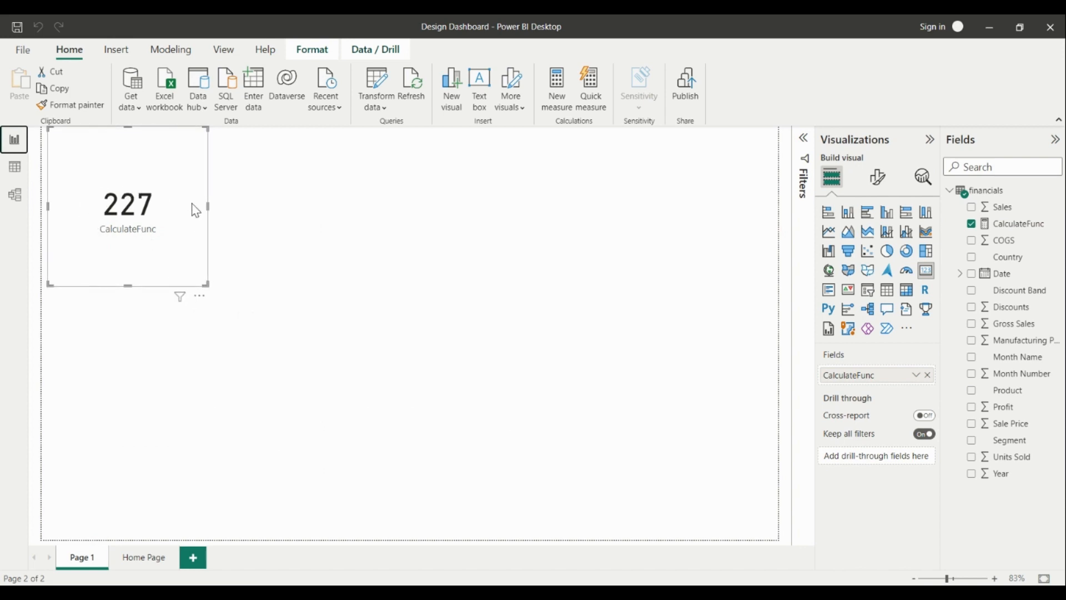
Change the || operator between the Germany and Velo conditions to && in CalculateFunc, commit it, and check the report card.
{"action": "left_click", "coordinate": [15, 166]}
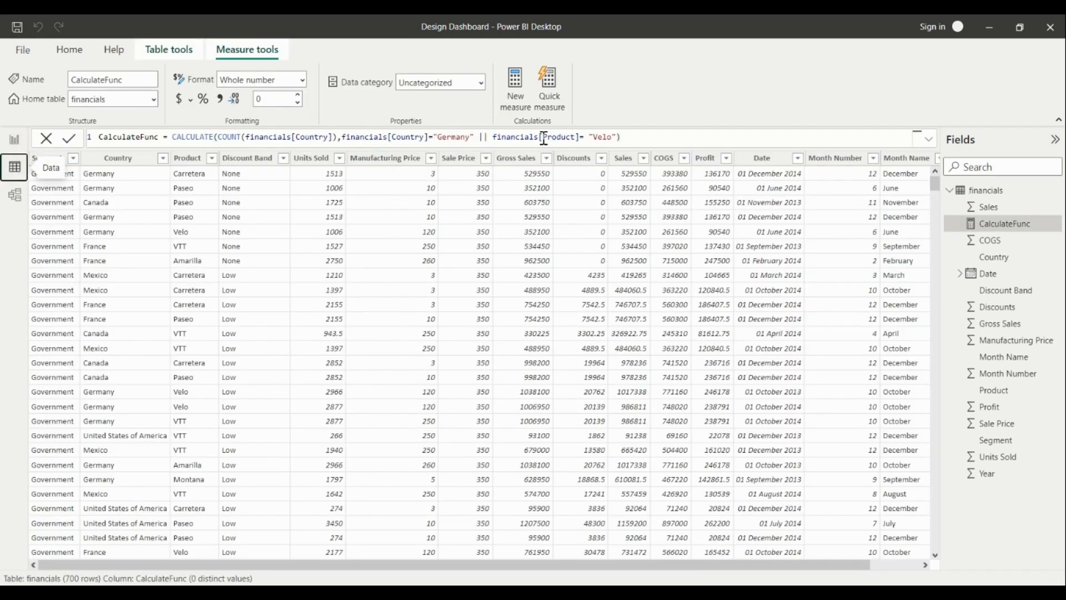
{"action": "double_click", "coordinate": [481, 138]}
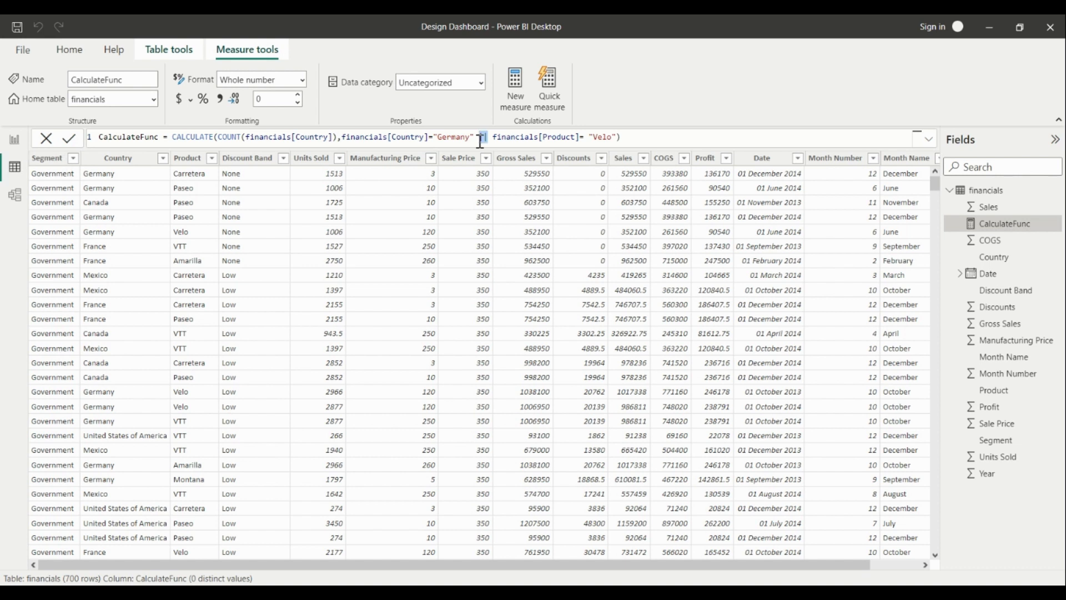
{"action": "left_click", "coordinate": [480, 139]}
{"action": "key", "text": "BackSpace"}
{"action": "key", "text": "BackSpace"}
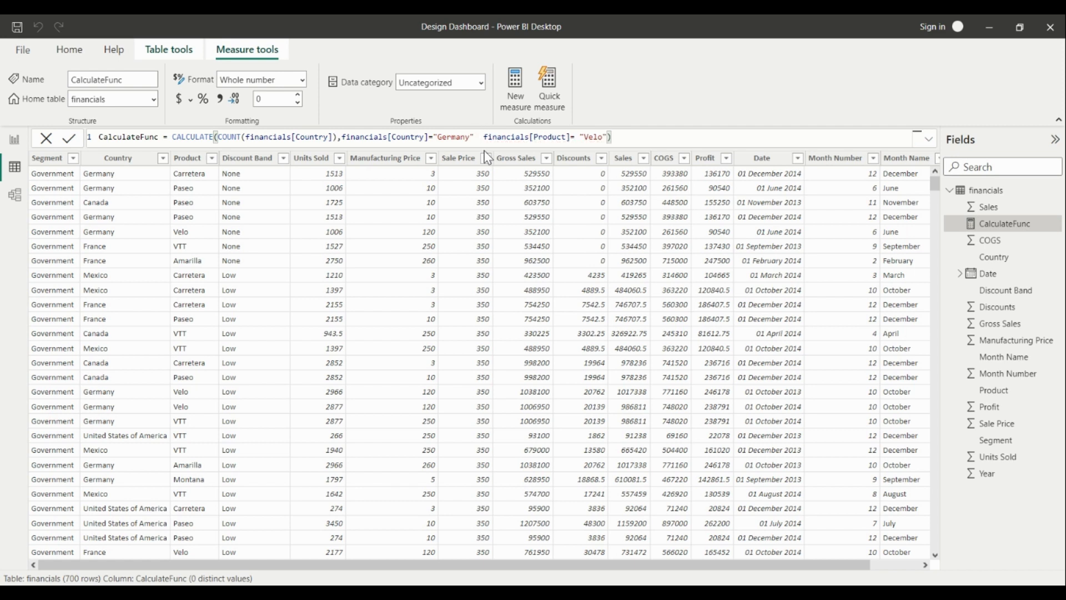
{"action": "type", "text": "&&"}
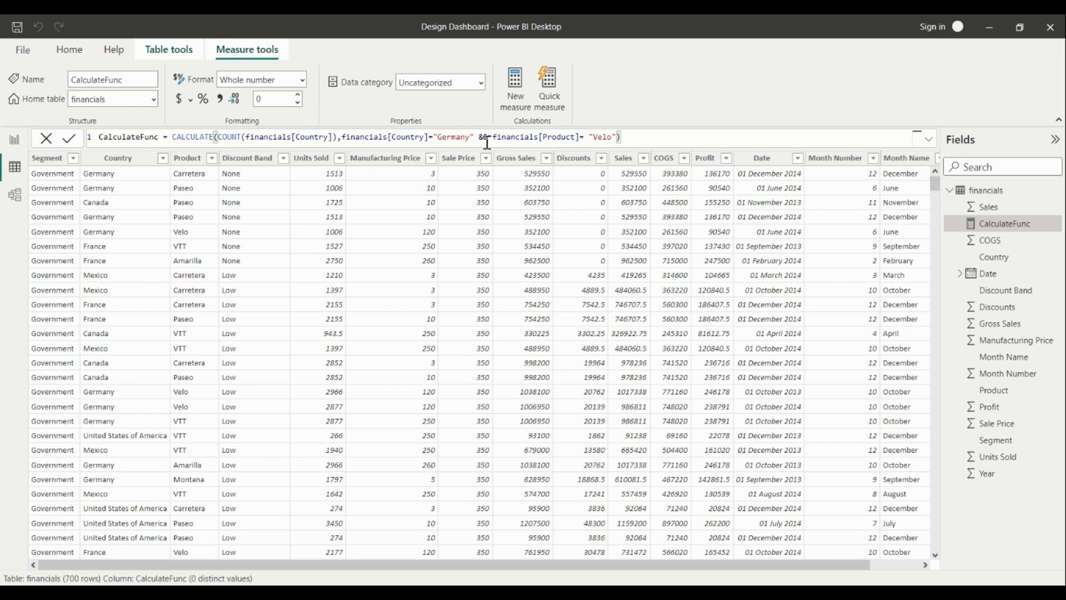
{"action": "key", "text": "Return"}
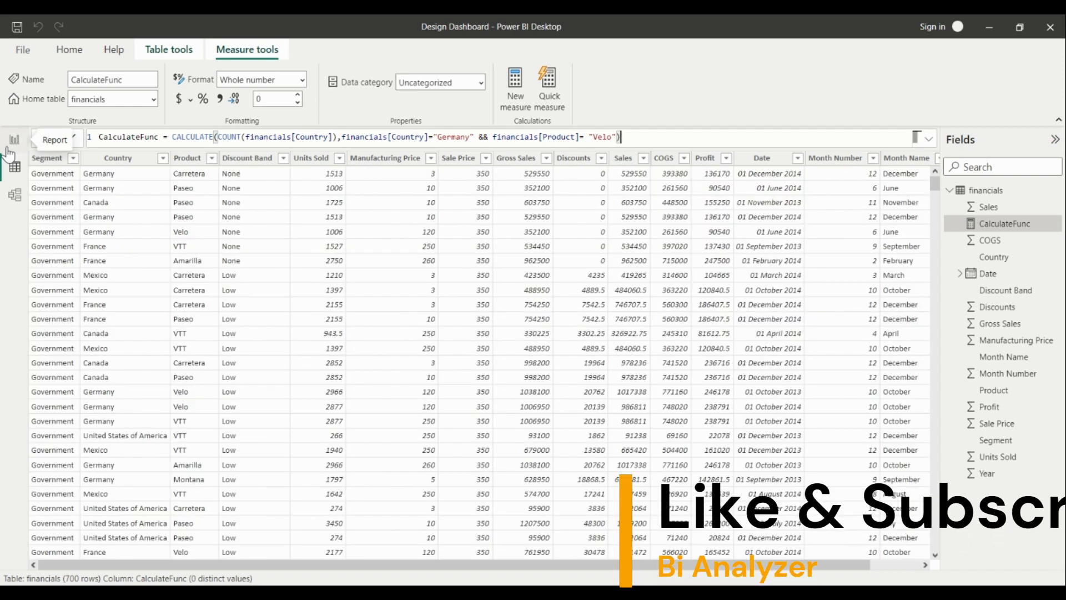
{"action": "left_click", "coordinate": [9, 150]}
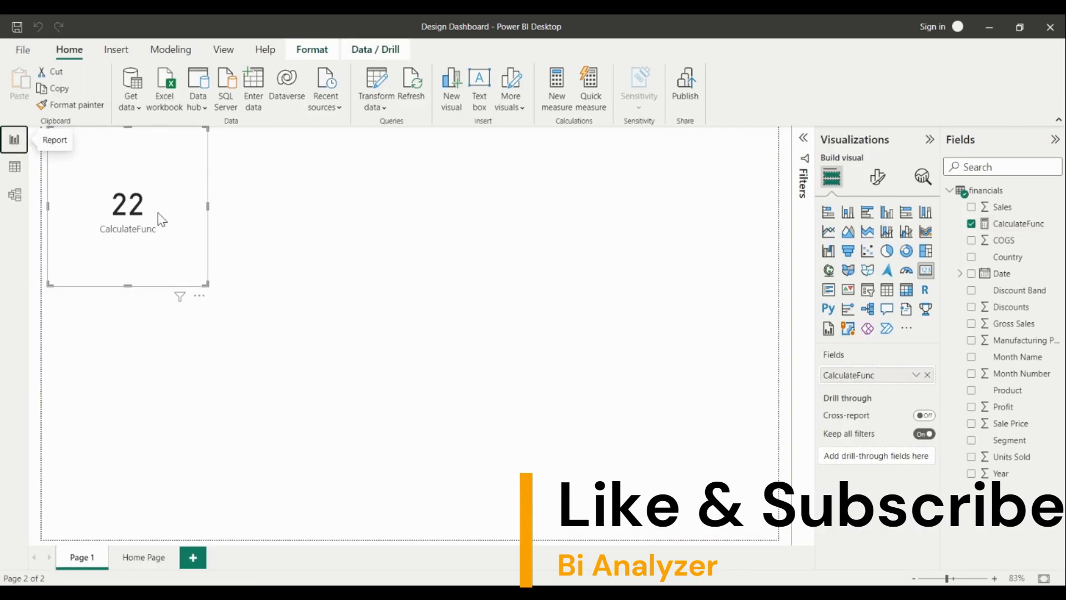
Return to the financials table data and select the && operator in the CalculateFunc formula.
{"action": "left_click", "coordinate": [14, 166]}
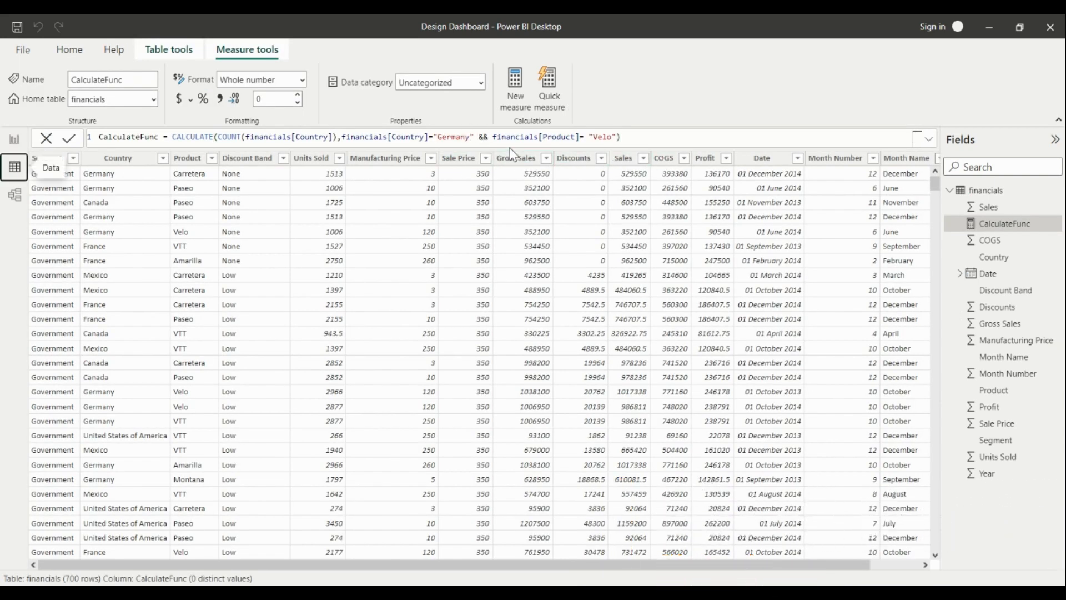
{"action": "double_click", "coordinate": [481, 138]}
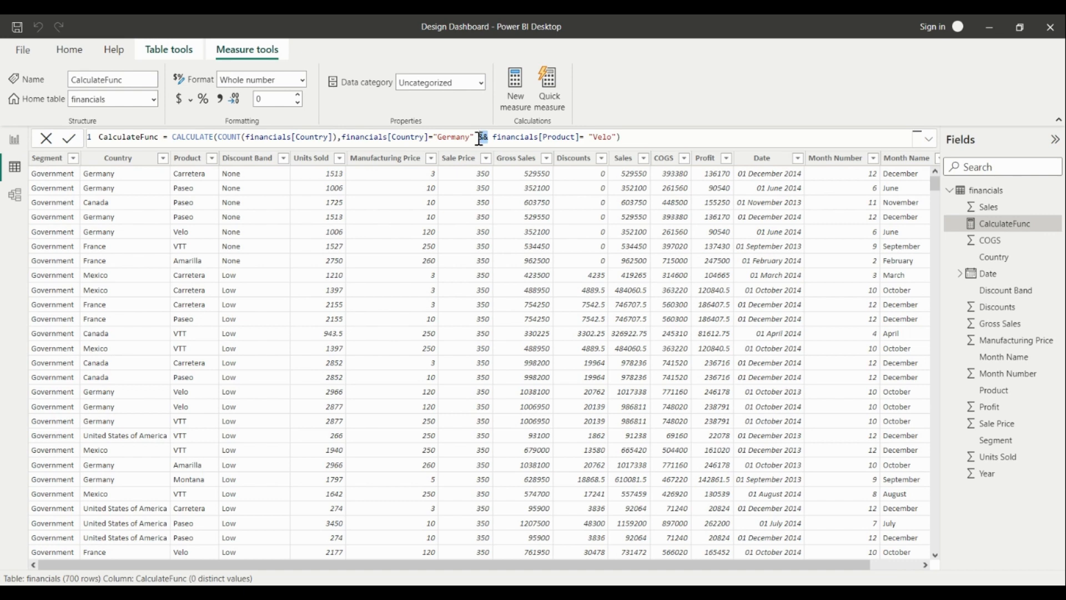